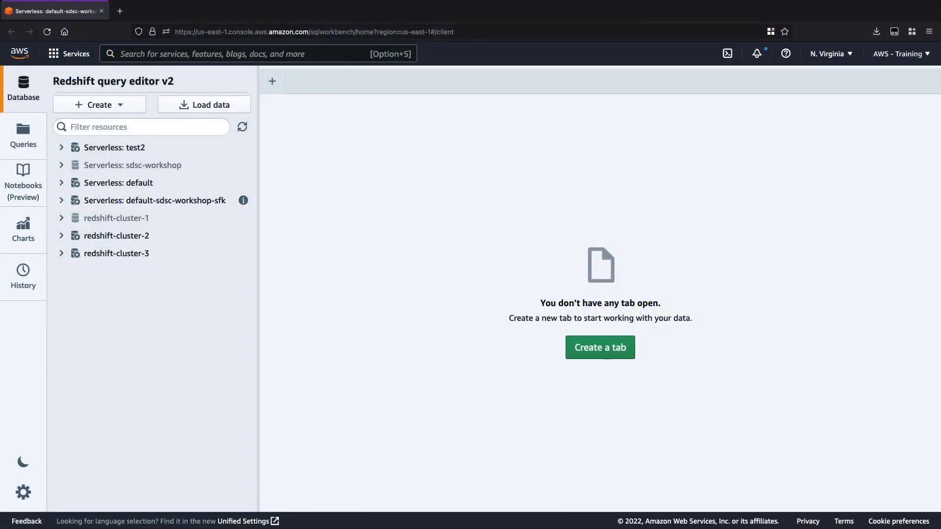
Step: Browse the carto schema's table and function lists in the default-sdsc-workshop-sfk workgroup
left_click(65, 202)
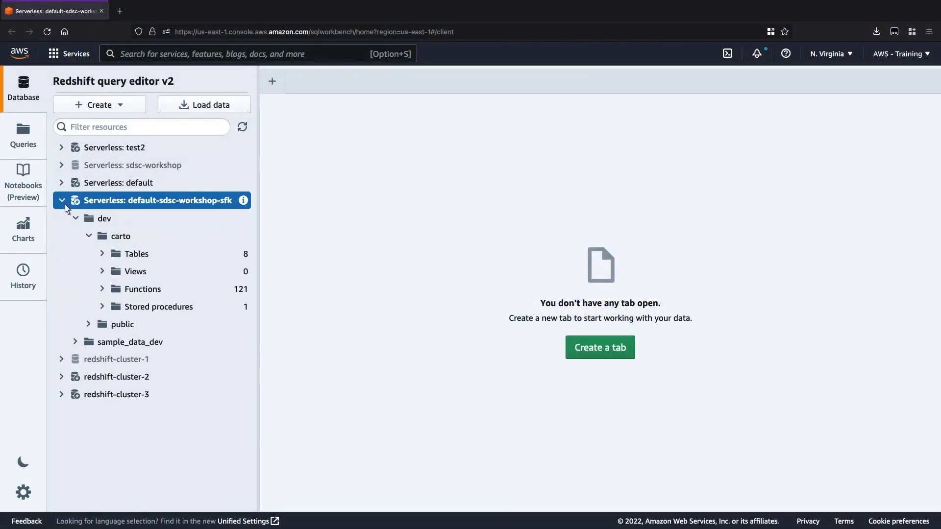
left_click(102, 253)
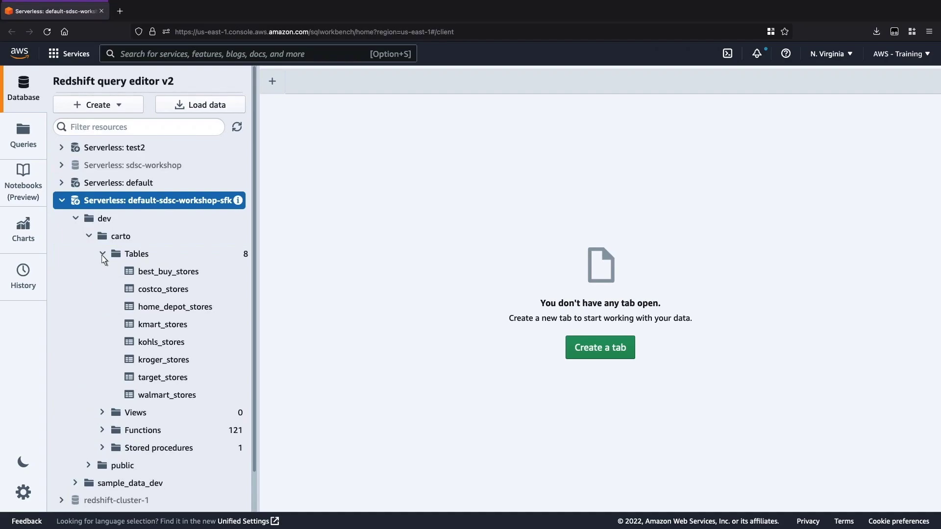
left_click(103, 254)
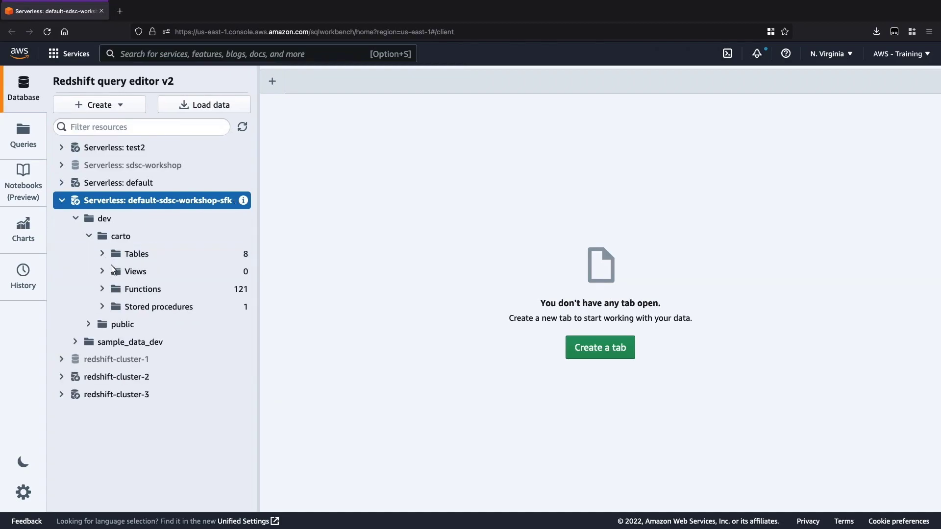
left_click(134, 293)
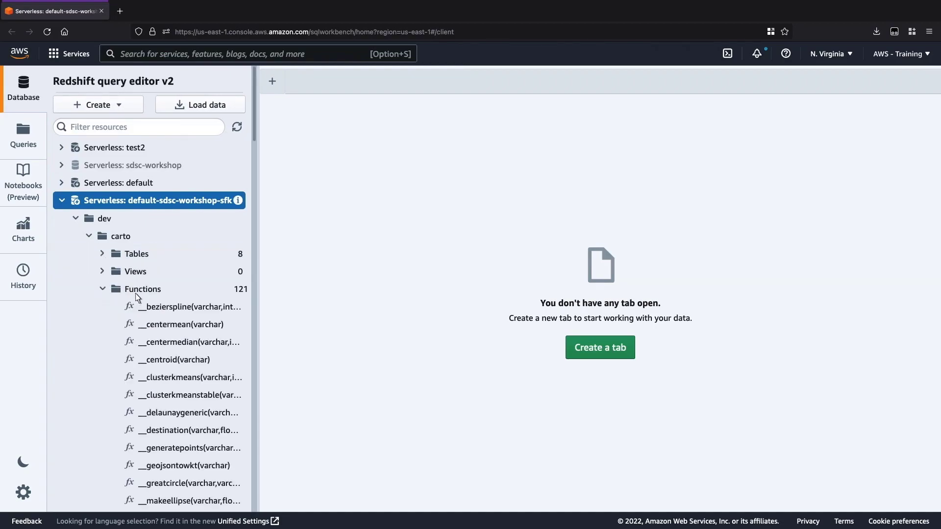
left_click(102, 292)
Step: Run SELECT * FROM carto.target_stores and scroll across its sales and revenue columns
left_click(579, 348)
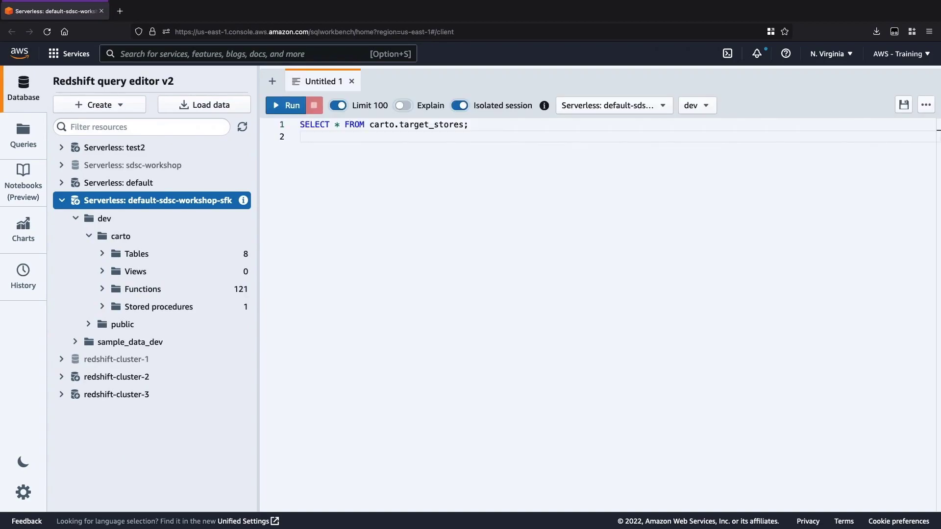
left_click(289, 105)
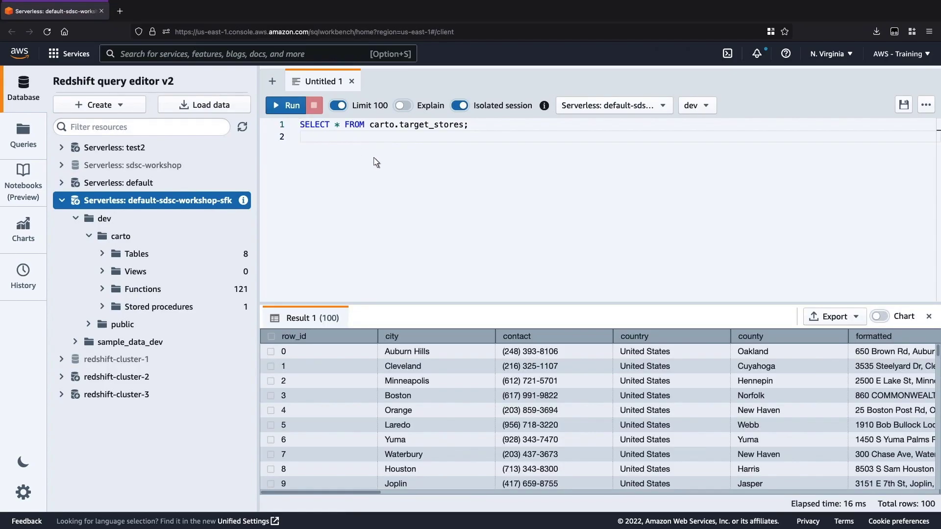
scroll(935, 495, "right", 5)
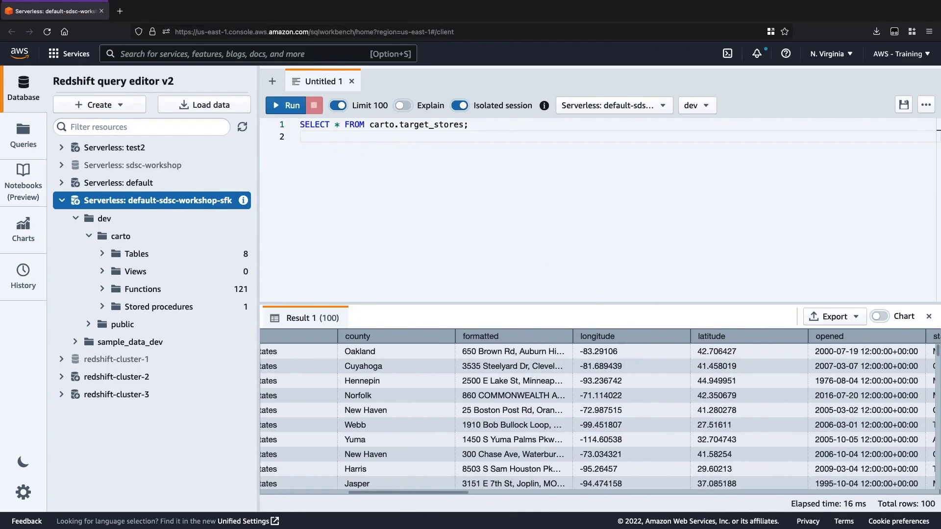
scroll(935, 495, "right", 5)
scroll(935, 495, "right", 5)
scroll(935, 495, "right", 5)
scroll(597, 416, "right", 5)
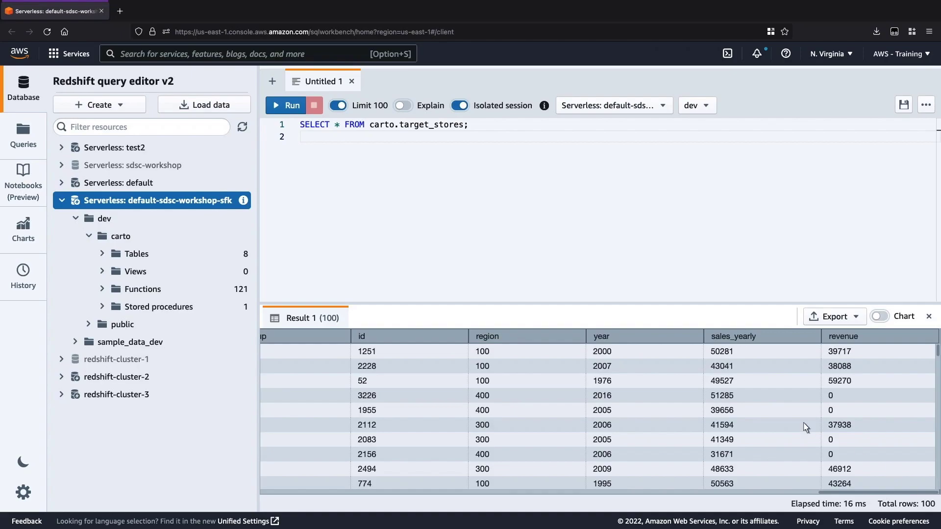
Step: Open AWS Data Exchange and search its product catalog for 'acs sociodemographics'
left_click(122, 55)
type("aws data")
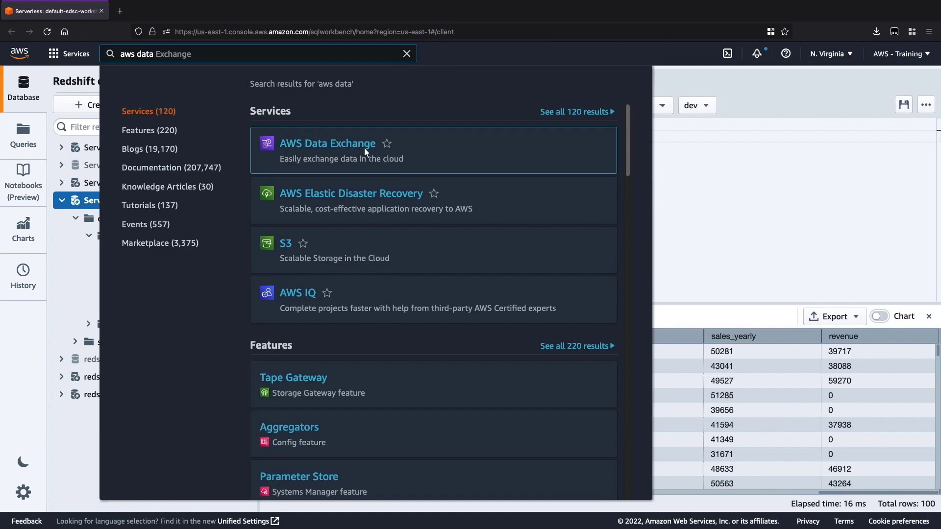
left_click(364, 147)
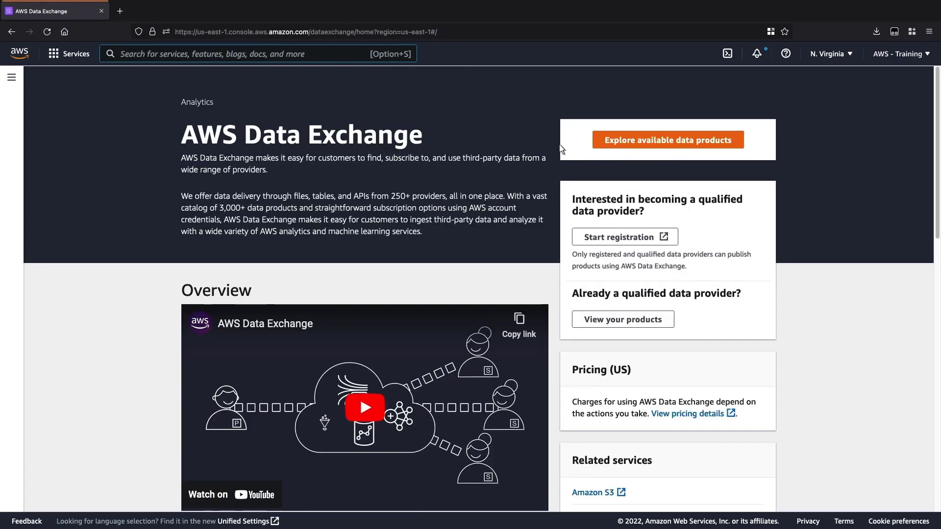
left_click(624, 143)
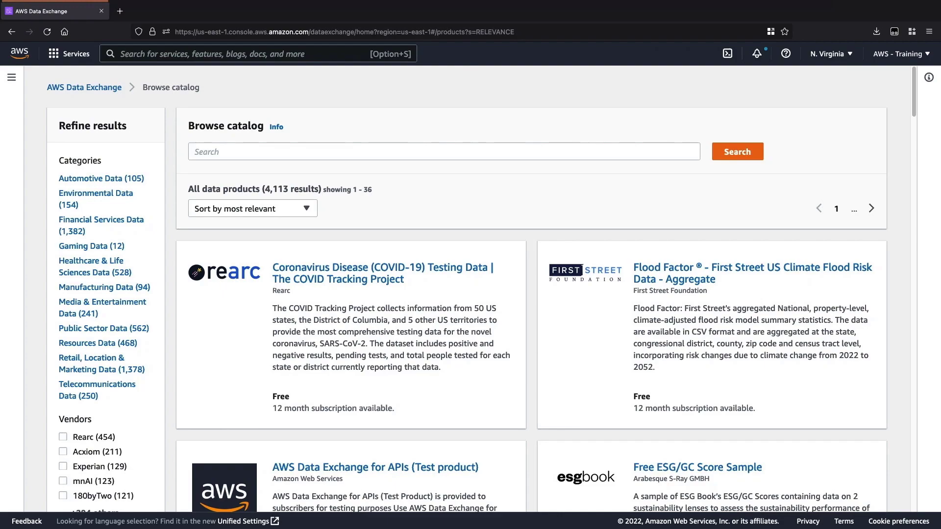
left_click(206, 155)
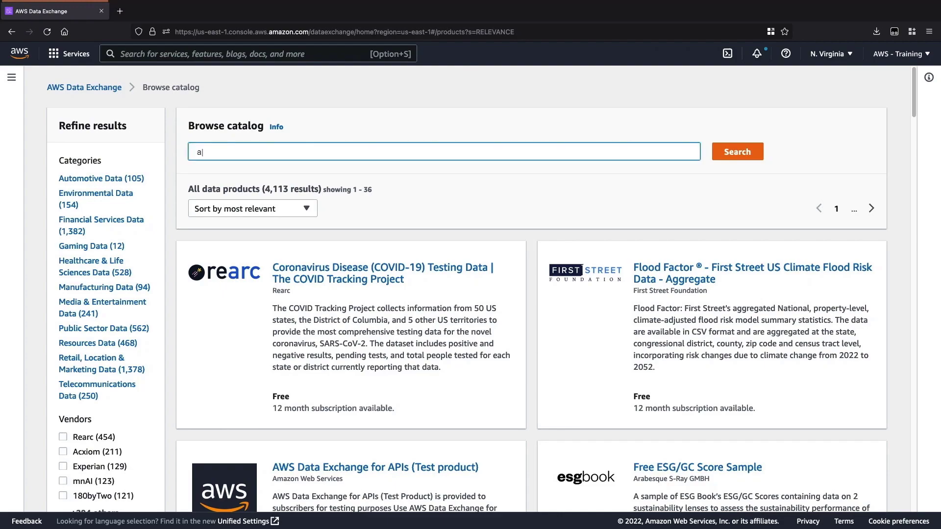
type("acs sociodemographics")
left_click(736, 152)
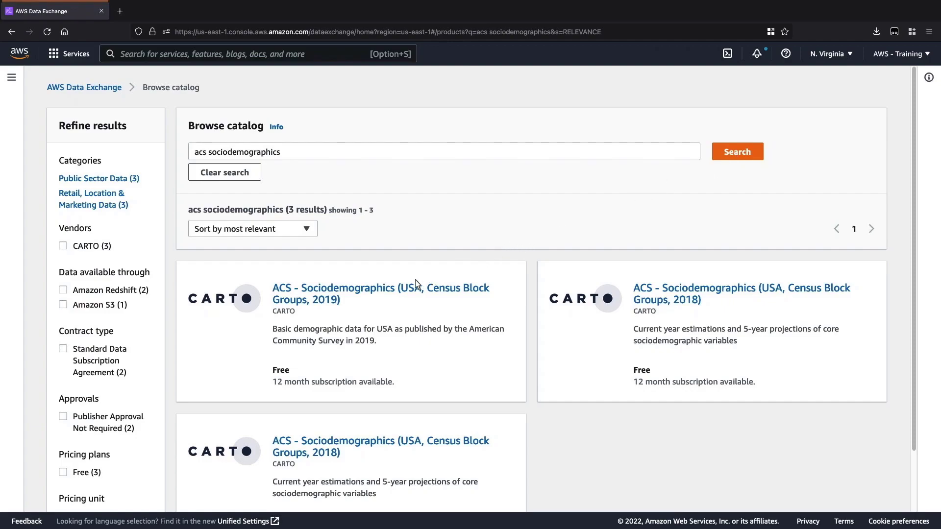
Step: Open the ACS Sociodemographics 2019 block group product and review its details
left_click(373, 292)
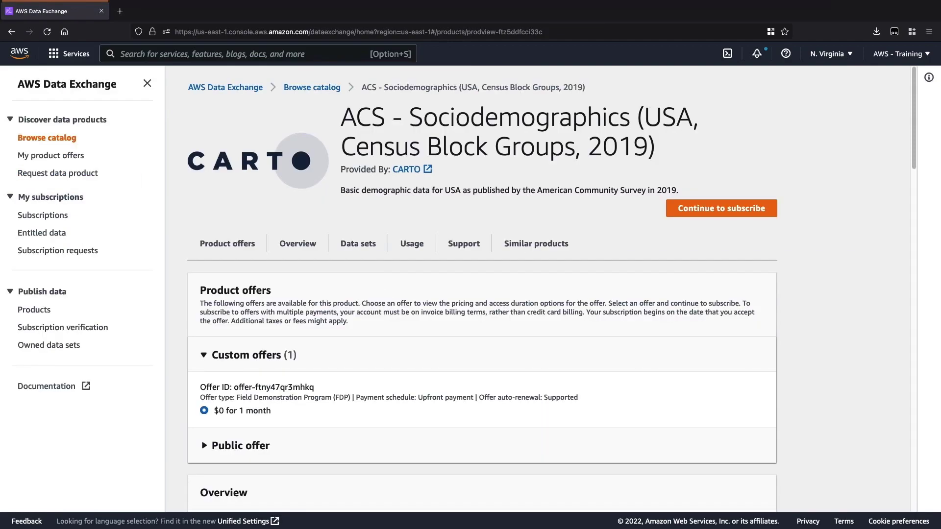
scroll(911, 509, "down", 1)
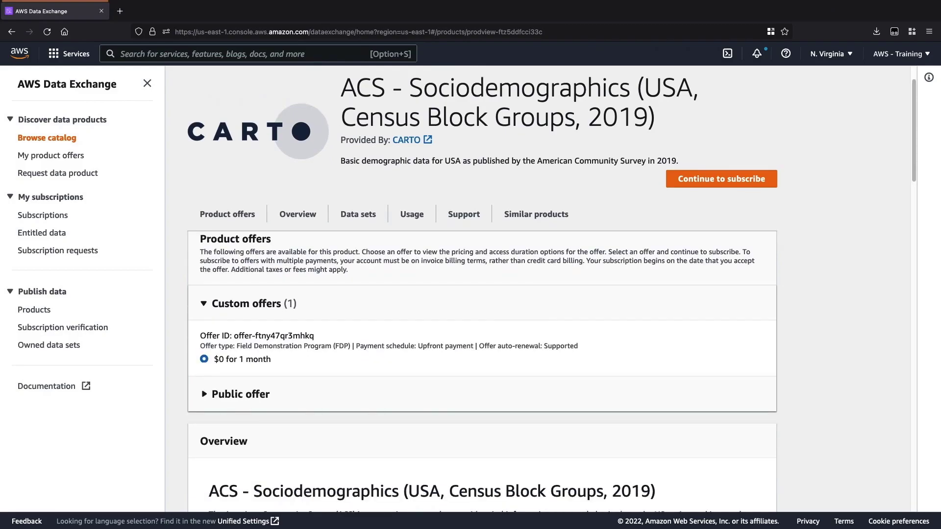
scroll(481, 343, "down", 5)
scroll(482, 343, "down", 5)
scroll(481, 343, "down", 5)
scroll(482, 343, "down", 5)
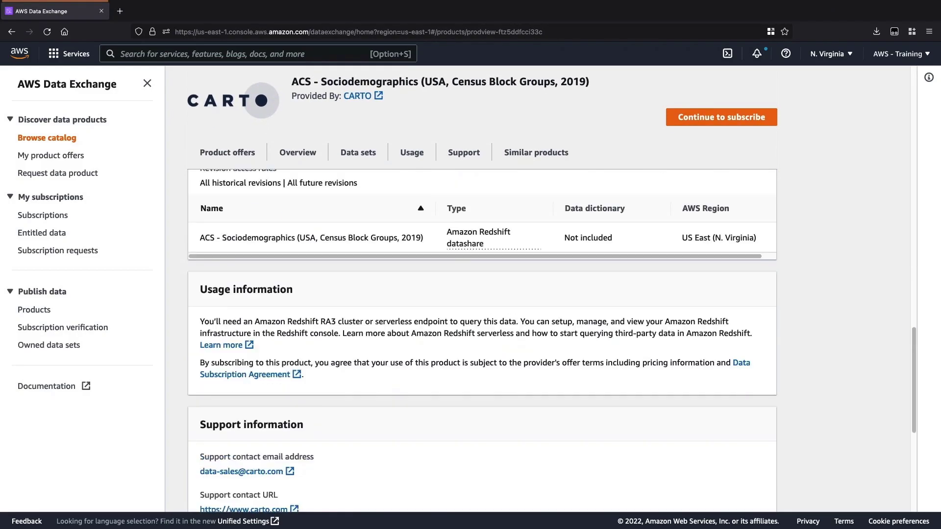
scroll(914, 509, "down", 3)
scroll(914, 510, "down", 3)
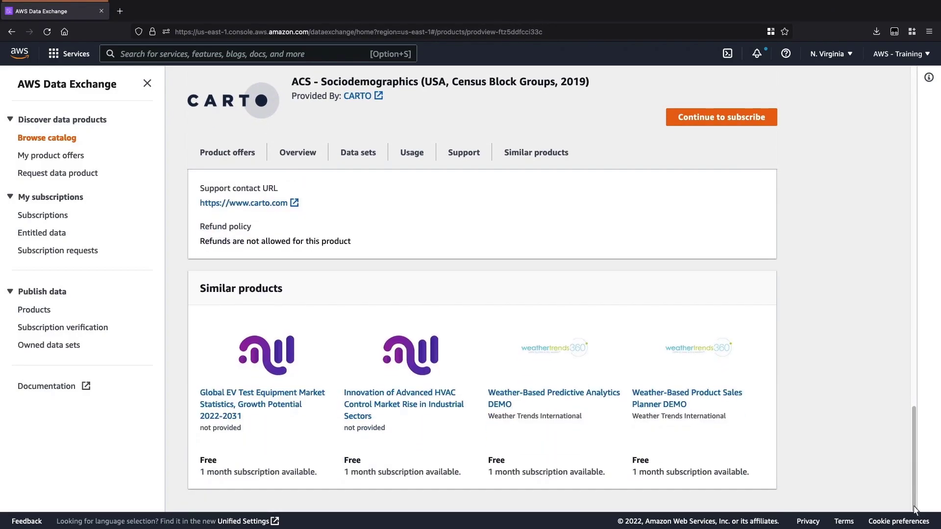
Step: Subscribe to the product with offer auto-renewal set to No
left_click(746, 119)
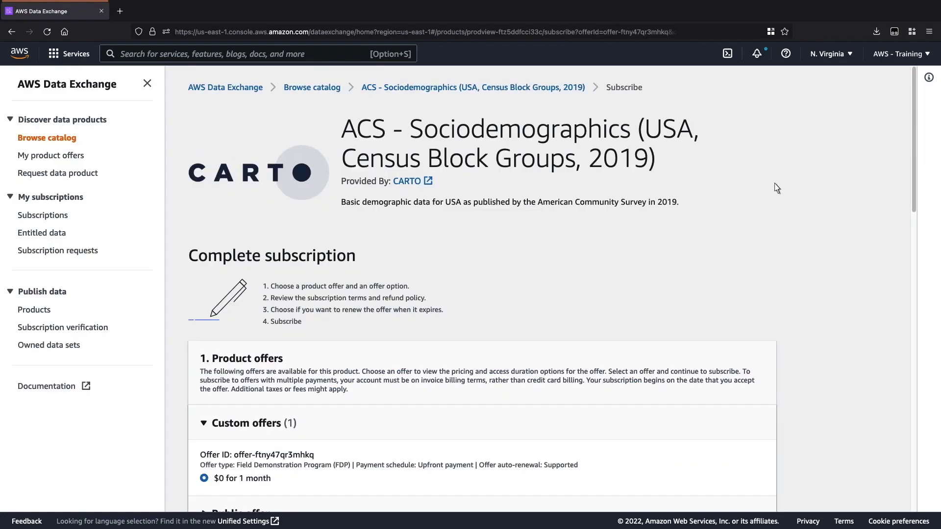
scroll(914, 512, "down", 10)
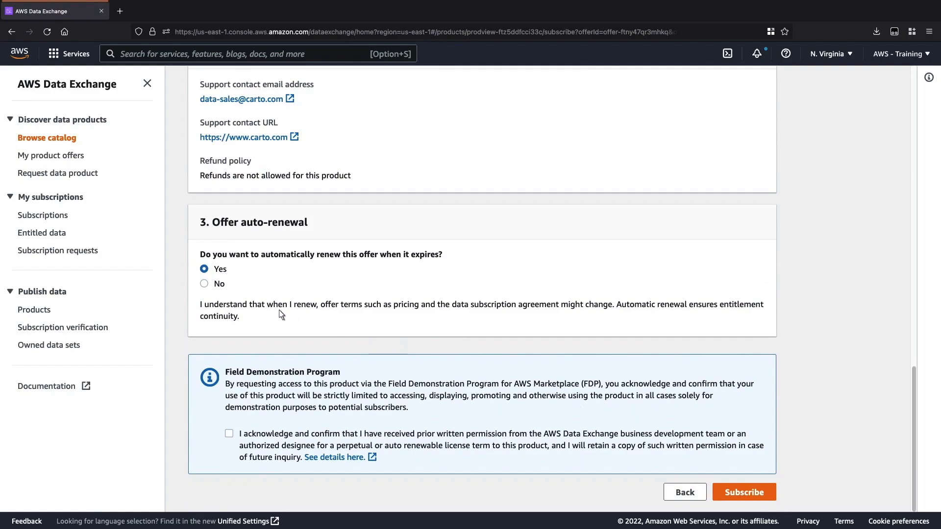
left_click(205, 284)
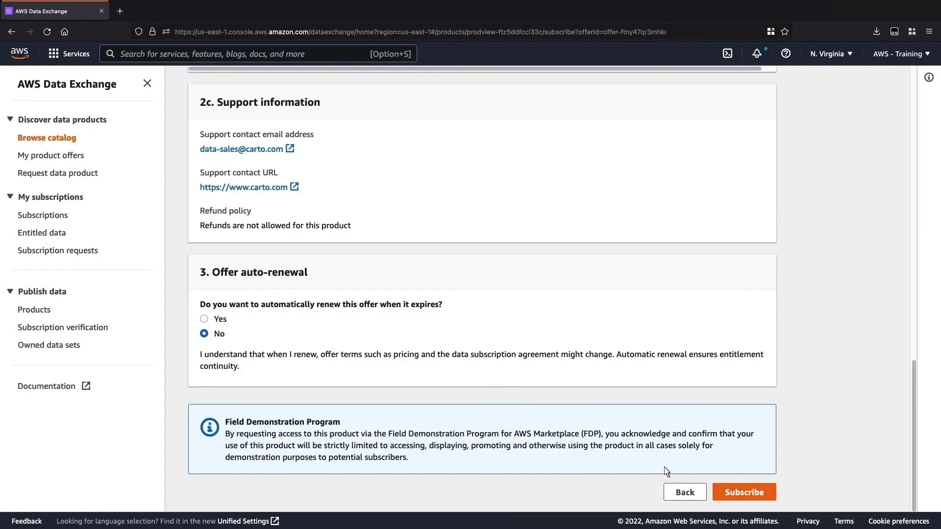
left_click(732, 493)
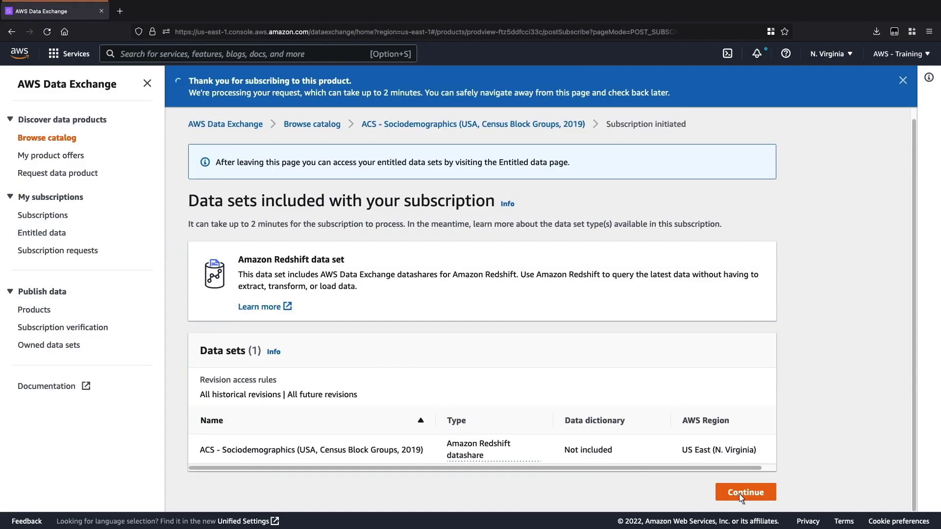
Step: Confirm the ACS Sociodemographics 2019 subscription under Subscriptions, then search services for 'red'
left_click(739, 493)
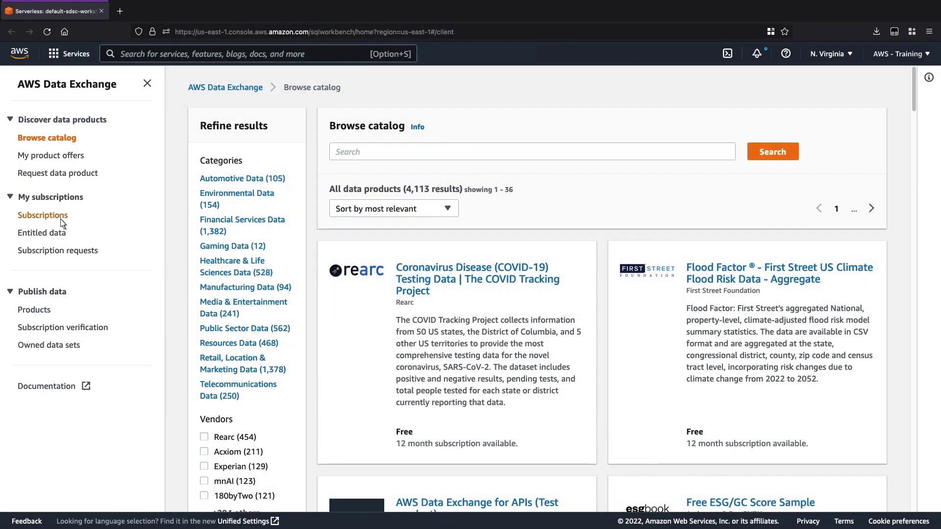
left_click(58, 216)
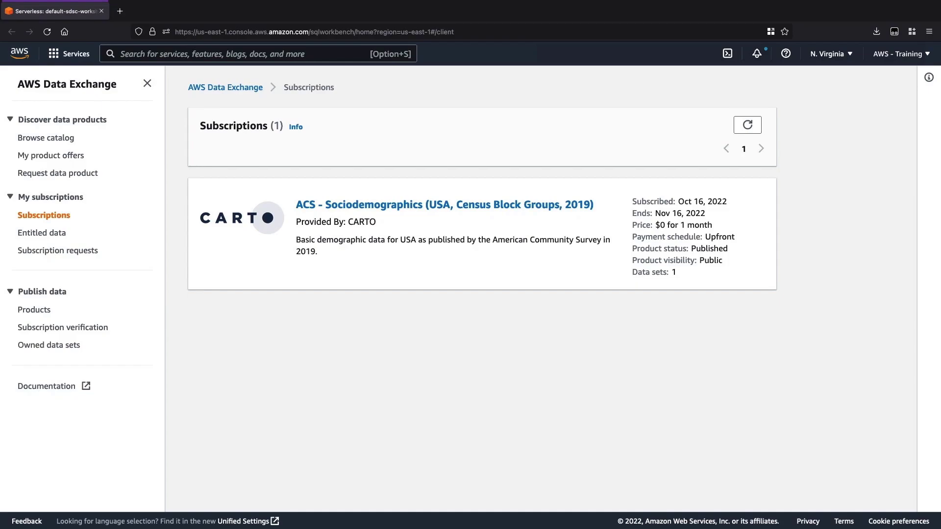
left_click(123, 55)
type("red")
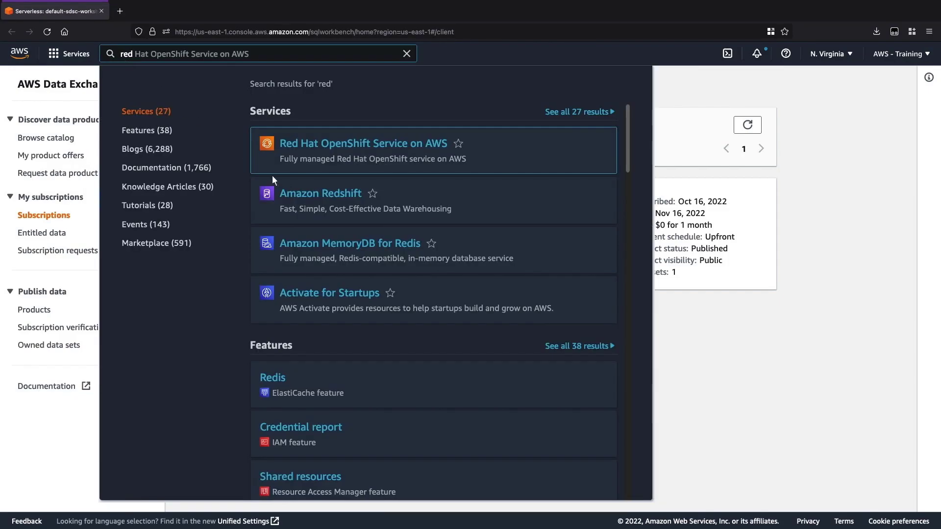
Step: Select the subscribed sociodemographics datashare in the default-sdsc-workshop-sfk namespace
left_click(298, 196)
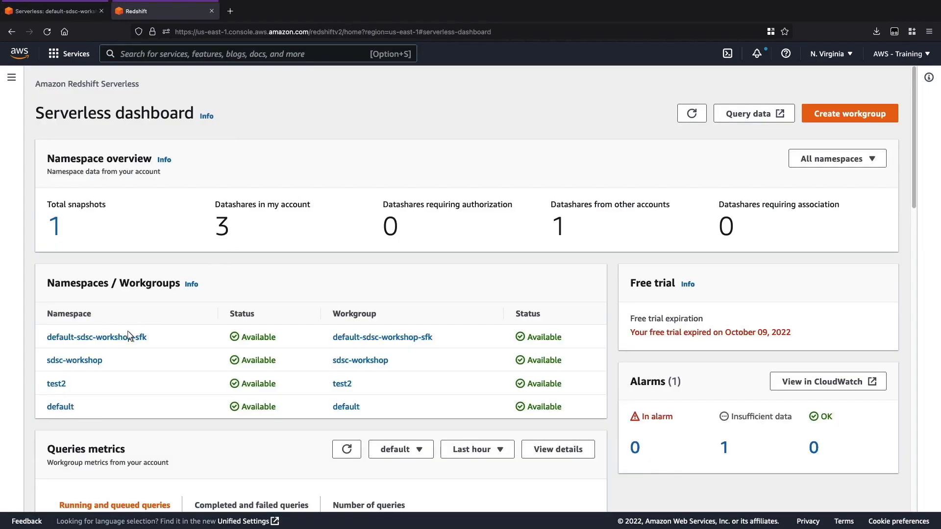
left_click(116, 338)
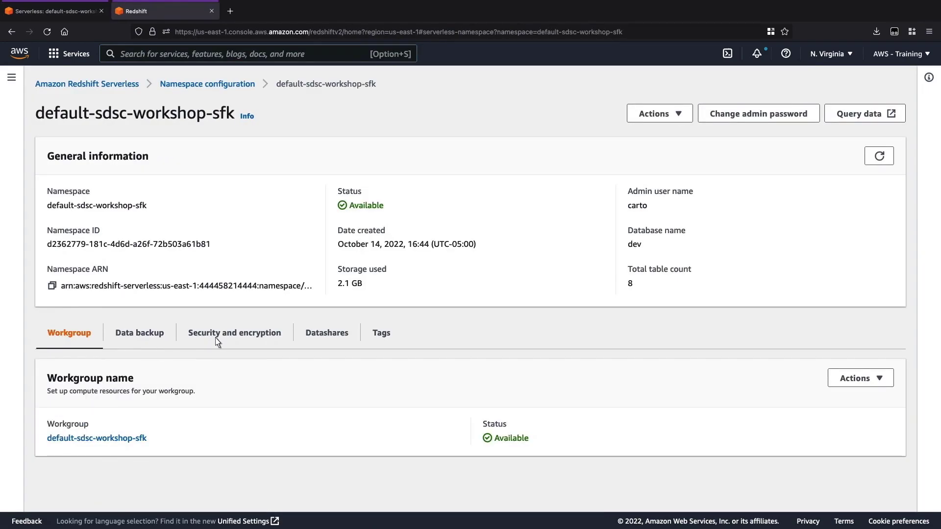
left_click(325, 336)
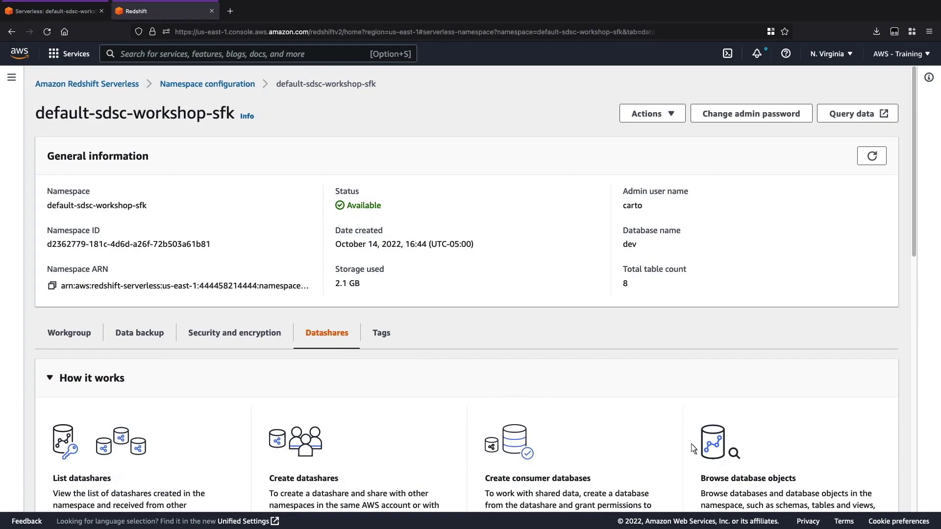
scroll(912, 510, "down", 7)
scroll(913, 510, "down", 6)
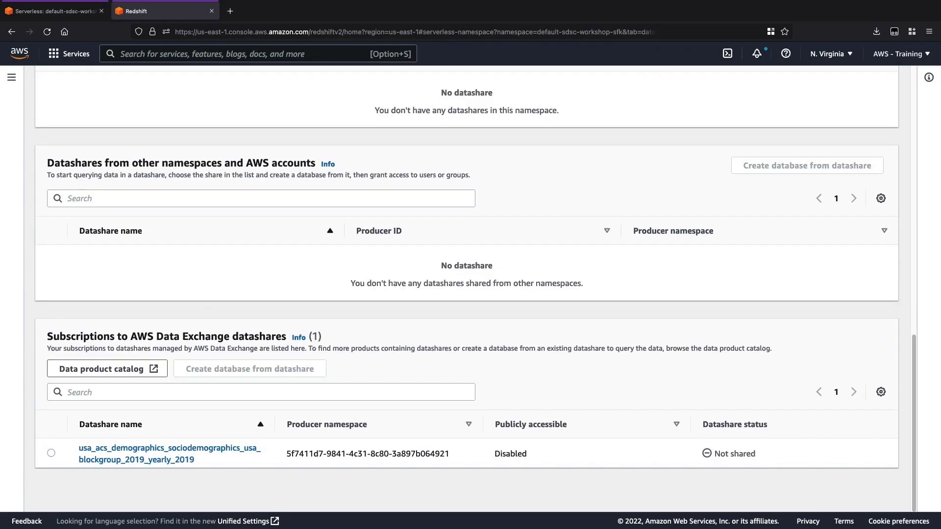
left_click(51, 454)
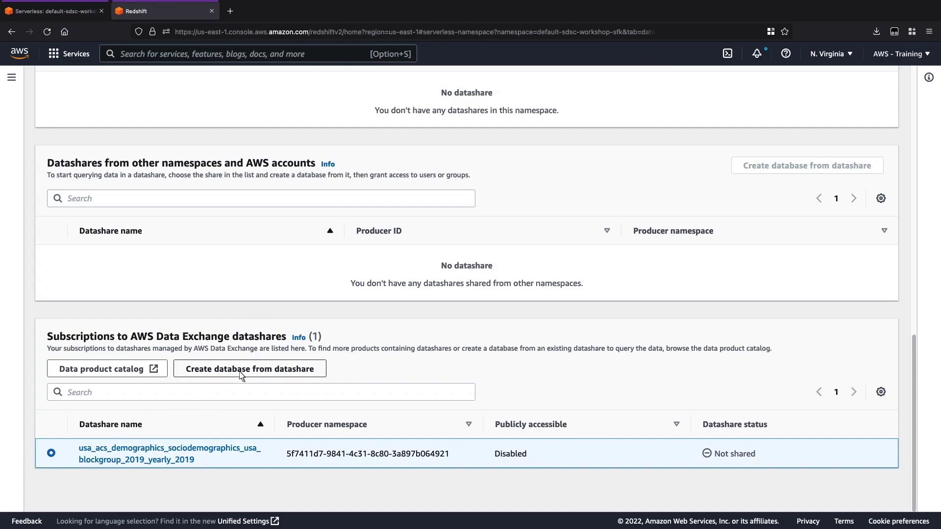
Step: Create the database carto_3p_sociodemographics from that datashare
left_click(258, 370)
left_click(311, 362)
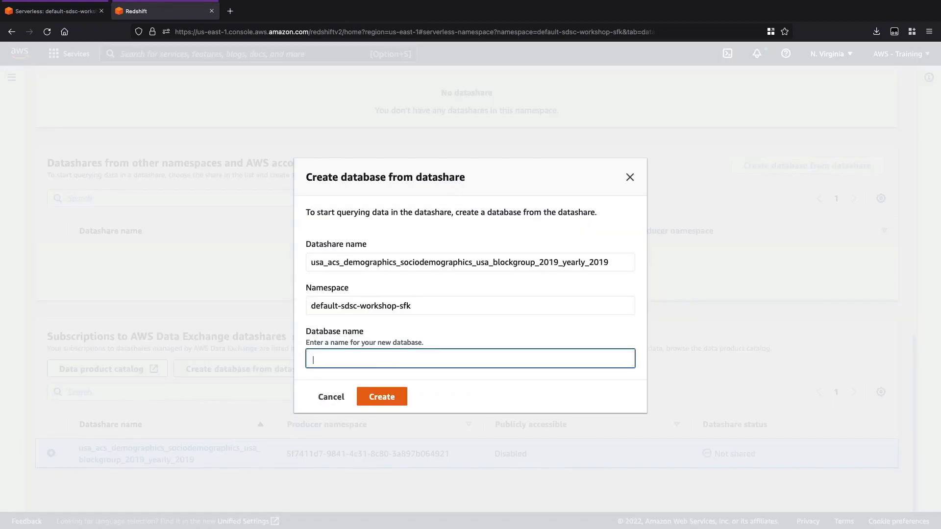
type("carto_3p_sociodemographics")
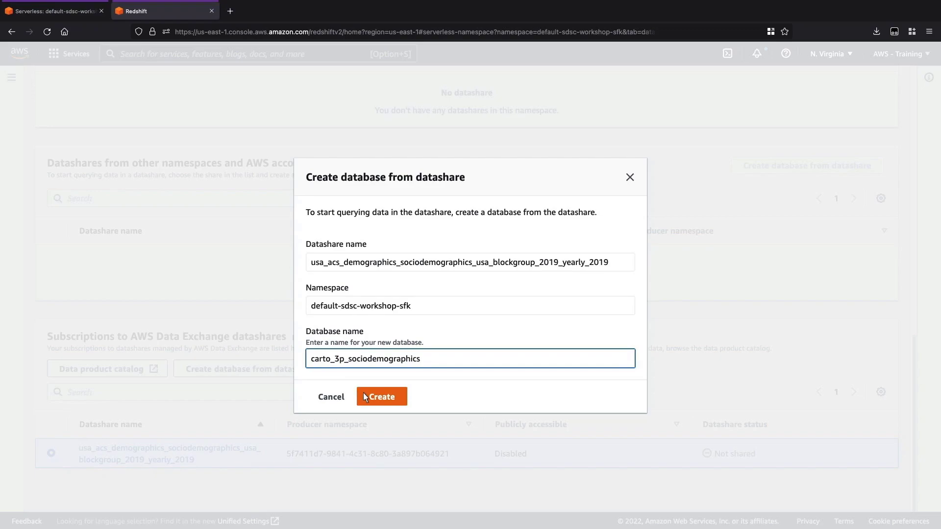
left_click(382, 397)
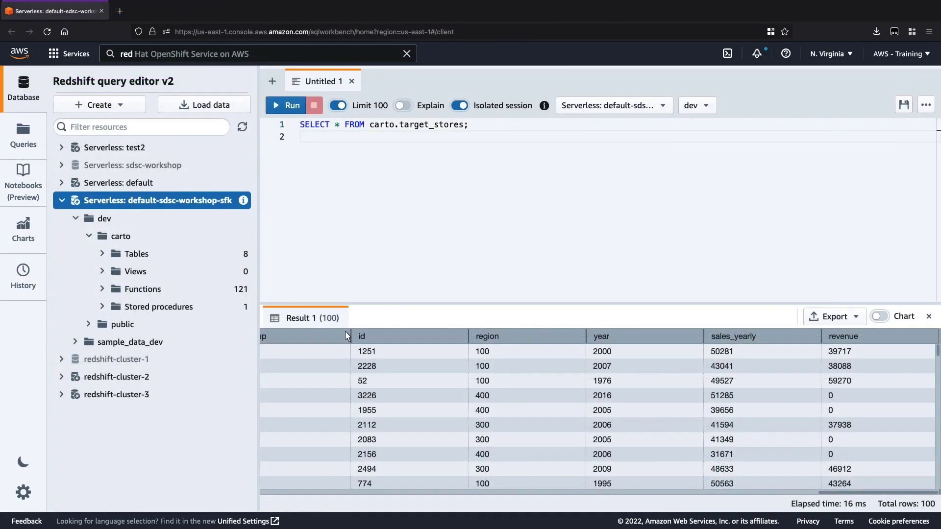
Step: Refresh the tree to show carto_3p_sociodemographics, inspect its tables, and narrow the side panel
left_click(243, 128)
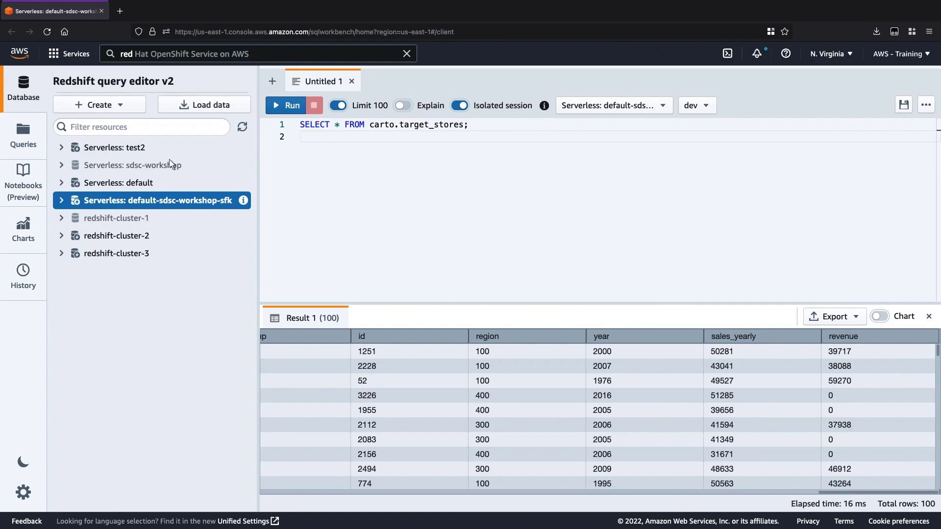
left_click(62, 200)
left_click(140, 254)
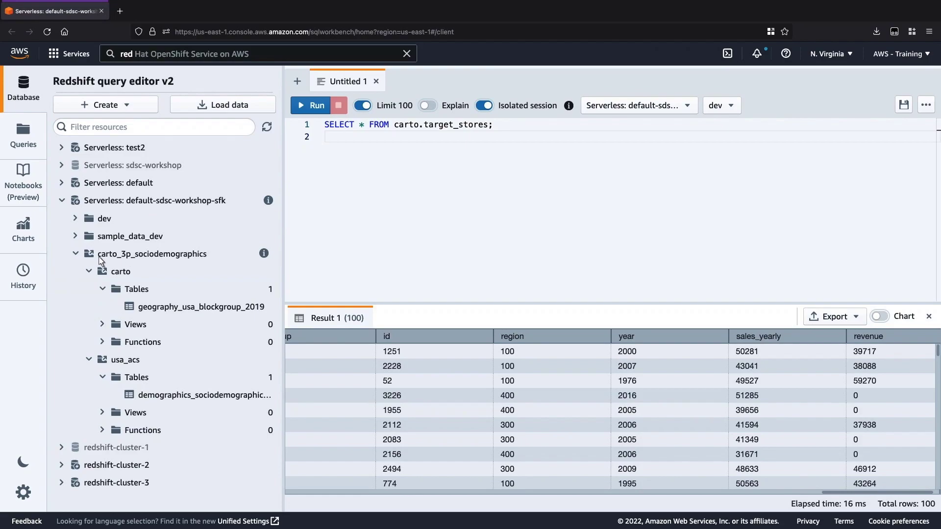
left_click(76, 254)
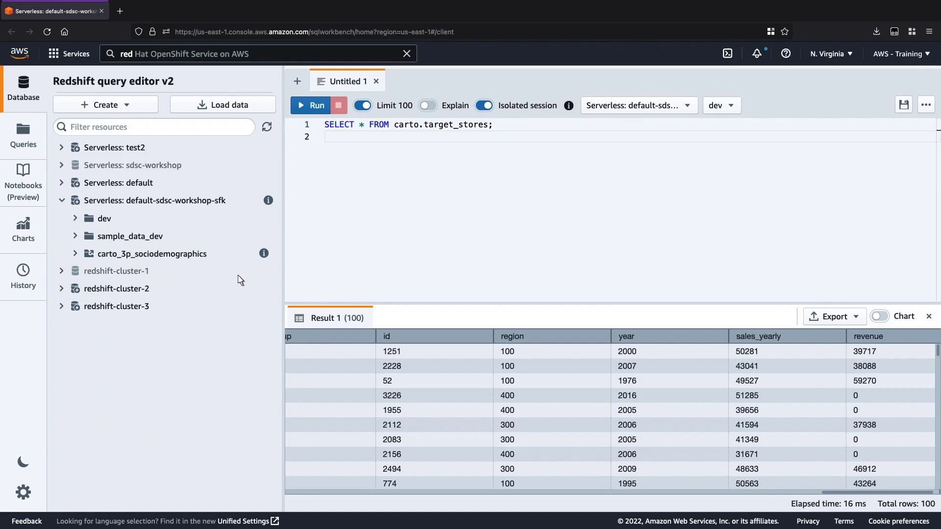
left_click_drag(283, 285, 217, 285)
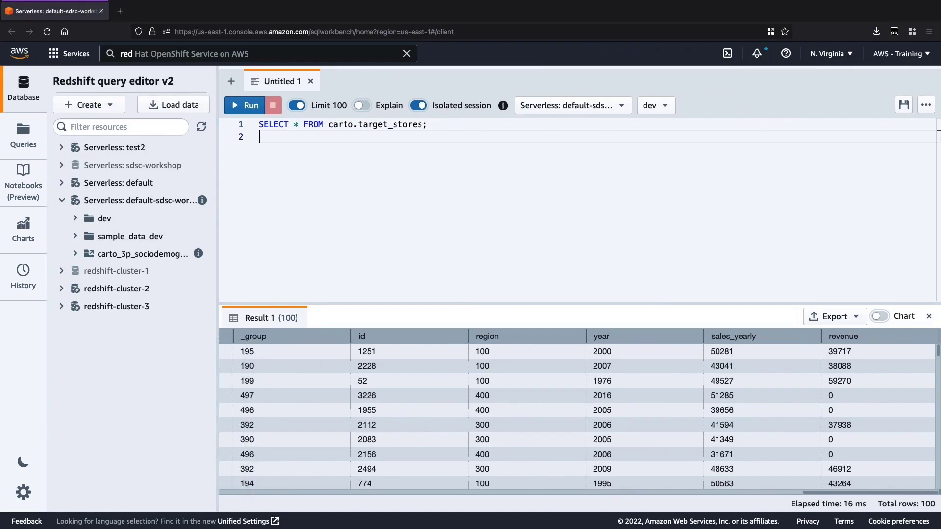
Step: Run the block-group demographics preview query and scroll through its 100 result rows
type("SELECT * FROM  \"carto_3p_sociodemographics\".\"usa_acs\".\"demographics_sociodemographics_usa_blockgroup_2019_yearly_2019\" demog")
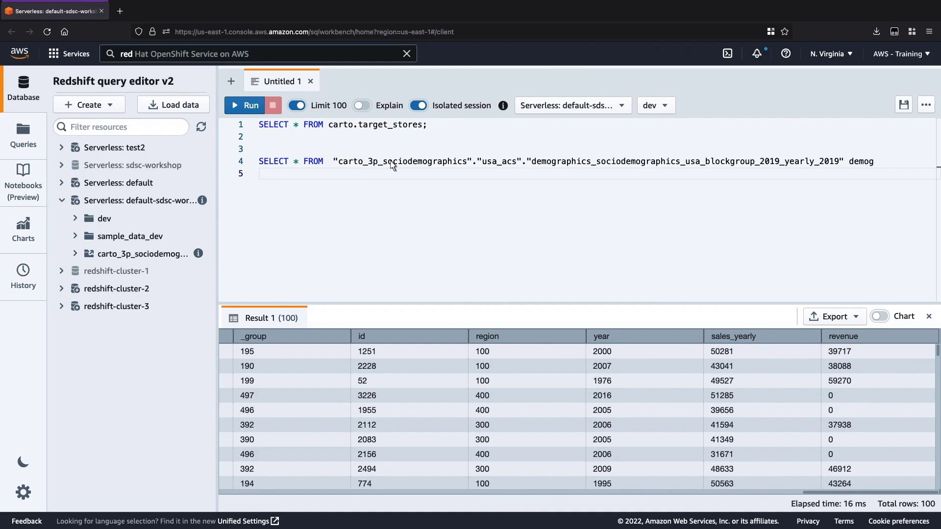
triple_click(414, 166)
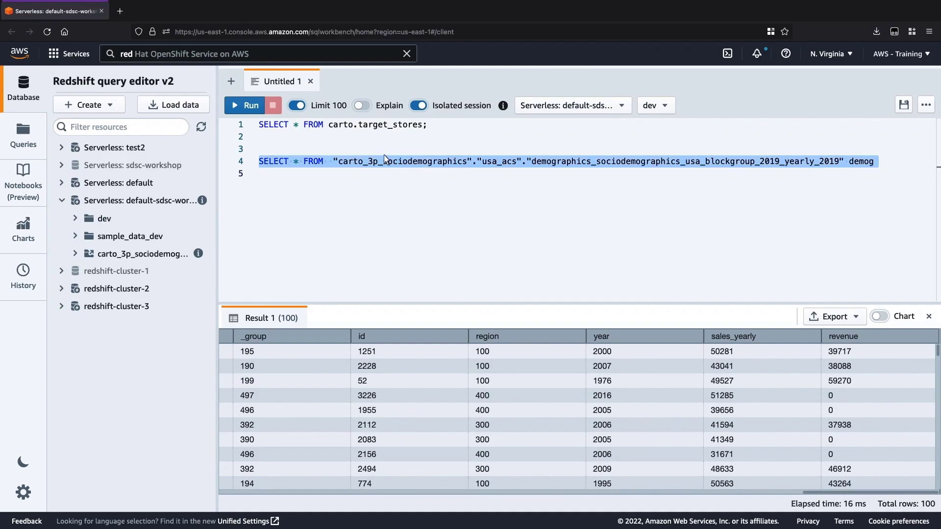
left_click(247, 112)
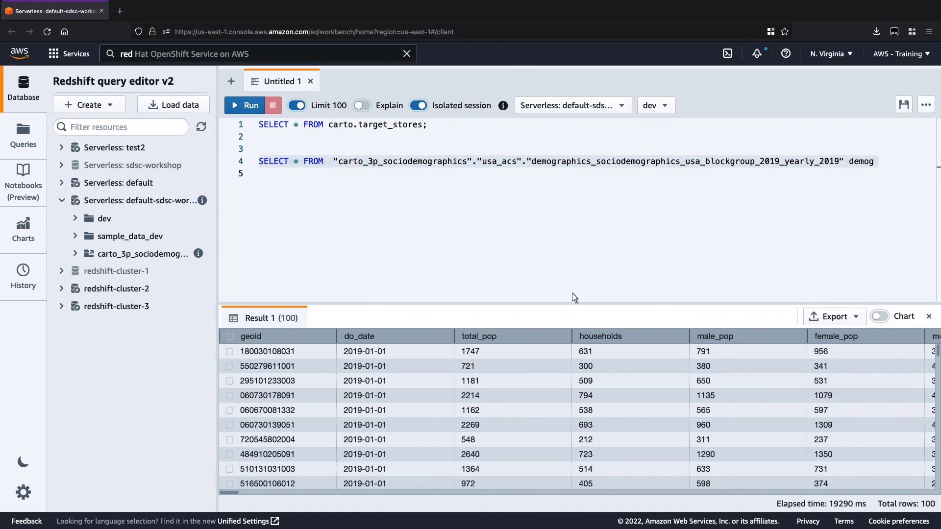
scroll(819, 431, "right", 10)
scroll(819, 430, "right", 15)
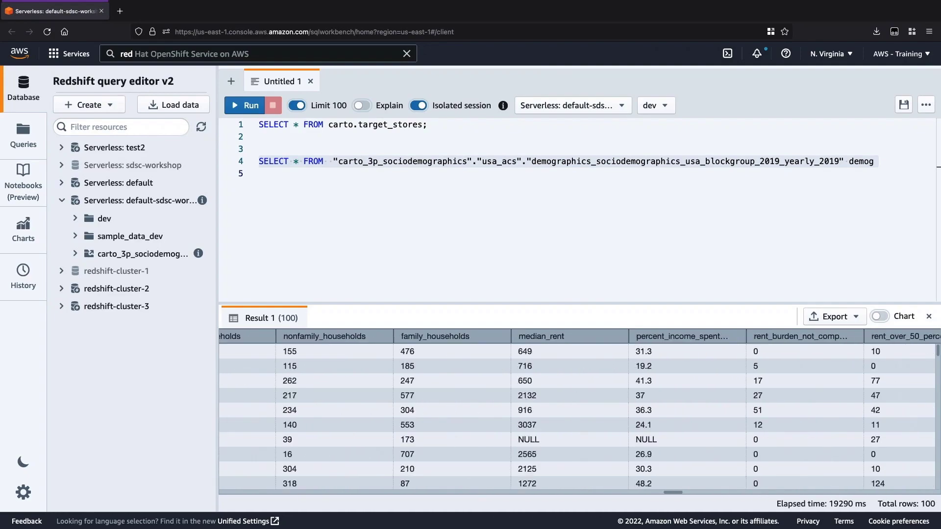
scroll(819, 430, "right", 15)
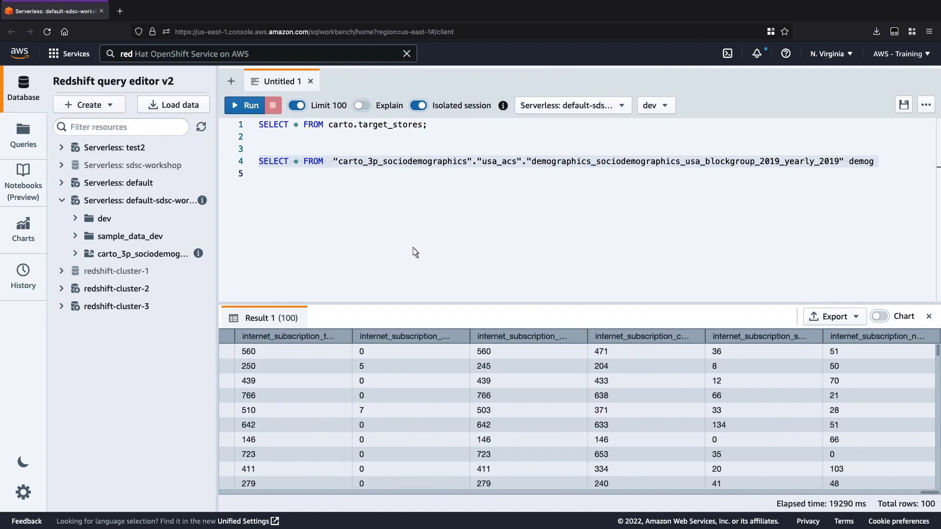
Step: Replace the editor contents with the Target, Home Depot and Kmart materialized-view statements
left_click(271, 184)
key("ctrl+a")
key("BackSpace")
type("CREATE MATERIALIZED VIEW carto.mv_carto_target_stores AS     SELECT ST_GeomFromEWKT('SRID=4326; POINT(' || longitude || ' ' || latitude || ')')     AS geom, *     FROM carto.target_STORES; CREATE MATERIALIZED VIEW carto.mv_carto_home_depot_stores AS     SELECT ST_GeomFromEWKT('SRID=4326; POINT(' || longitude || ' ' || latitude || ')')     AS geom, *     FROM carto.home_depot_STORES; CREATE MATERIALIZED VIEW carto.mv_carto_kmart_stores AS     SELECT ST_GeomFromEWKT('SRID=4326; POINT(' || longitude || ' ' || latitude || ')')     AS geom, *     FROM carto.kmart_STORES;")
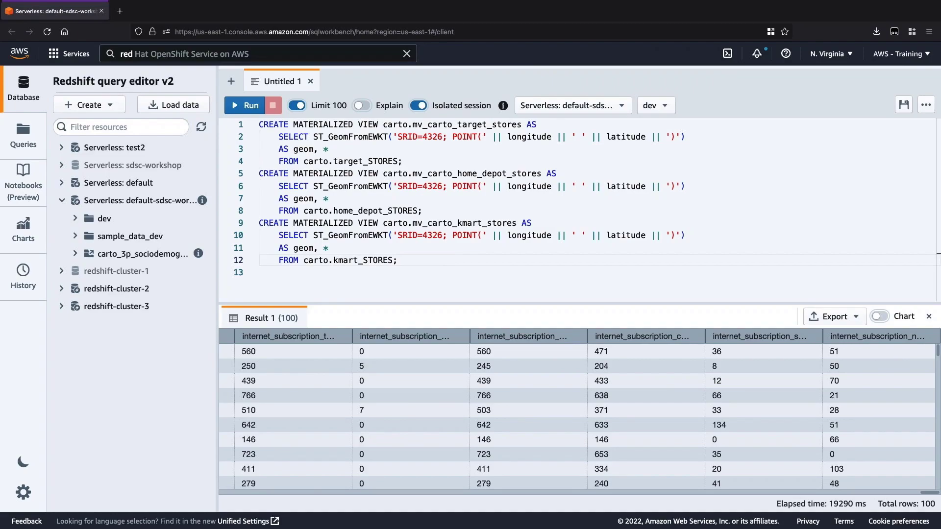
Step: Create the three store views and check each view's result summary
left_click(250, 112)
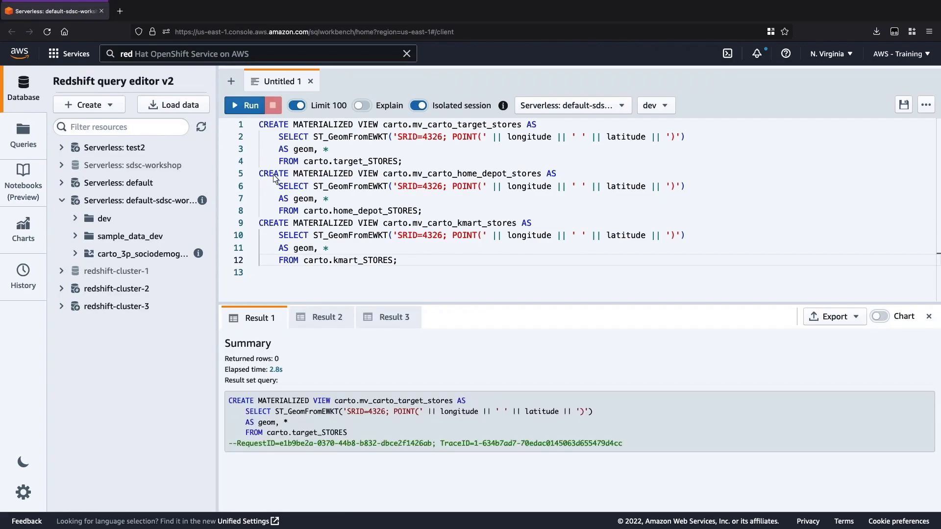
left_click(325, 319)
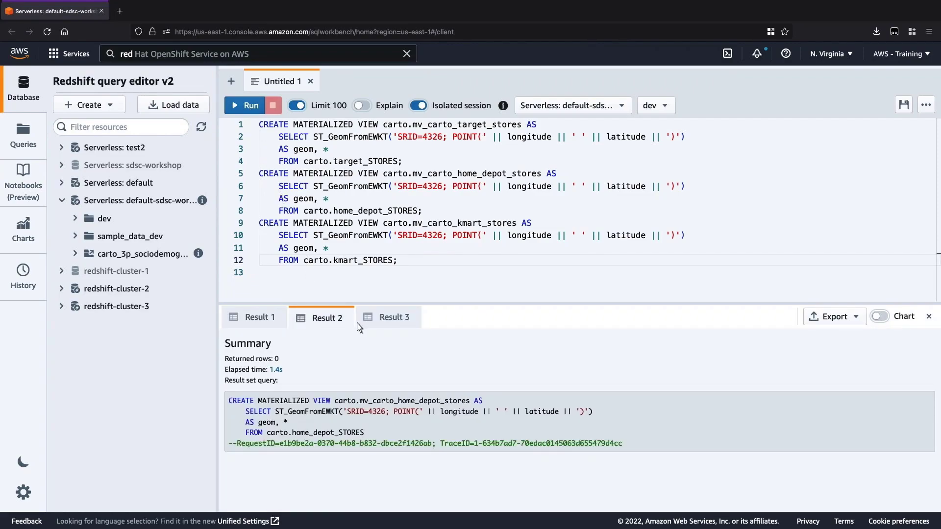
left_click(389, 323)
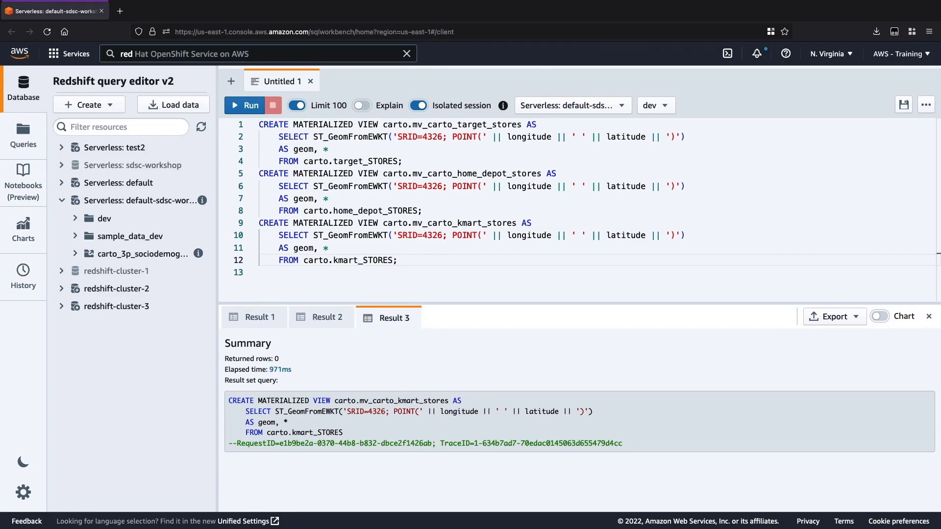
Step: Add the ST_DISTANCE query finding the Target store closest to the Empire State Building
left_click(304, 285)
key("Return")
key("Return")
key("Return")
key("Up")
type("--Find the closest Target store to the Empire State Building (-73.985664,40.74844) SELECT     ST_DISTANCE(         ST_POINT(-73.985664, 40.748440):: GEOGRAPHY,         geom:: GEOGRAPHY     ) as distance,     * FROM     carto.mv_carto_target_stores ORDER BY 1;")
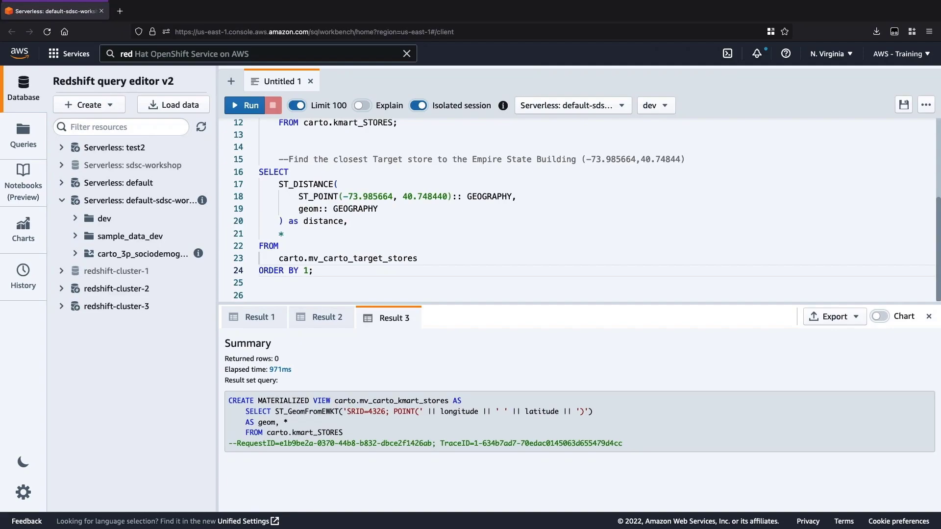
Step: Run only the distance query to list Target stores nearest the Empire State Building
left_click(309, 270, "shift")
key("ctrl+Return")
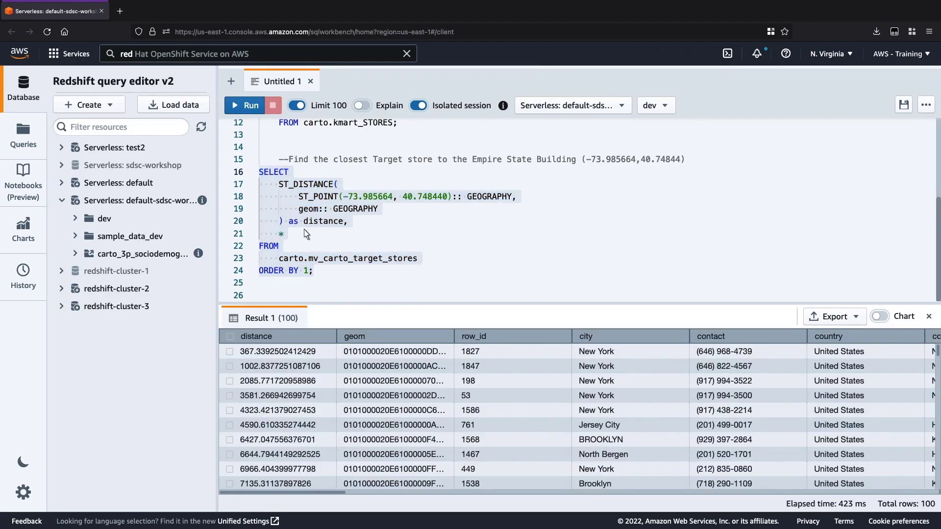
scroll(428, 482, "right", 1)
scroll(578, 416, "right", 10)
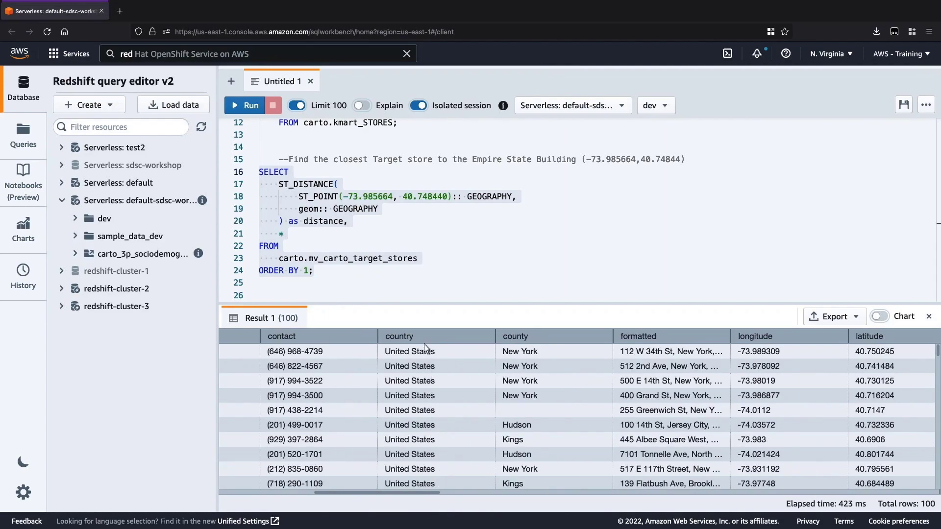
Step: Replace the script with the Target and block-group demographics join query and run it
key("ctrl+a")
type("-- Join 1st party data with 3rd party data SELECT     tgt.*,     demog.* FROM carto_3p_sociodemographics.carto.geography_usa_blockgroup_2019 geog     JOIN carto.mv_carto_target_stores tgt         ON ST_INTERSECTS(tgt.geom, geog.geom)     JOIN carto_3p_sociodemographics.usa_acs.demographics_sociodemographics_usa_blockgroup_2019_yearly_2019 demog         ON geog.geoid = demog.geoid WHERE geometrytype(geog.geom) <> 'GEOMETRYCOLLECTION';")
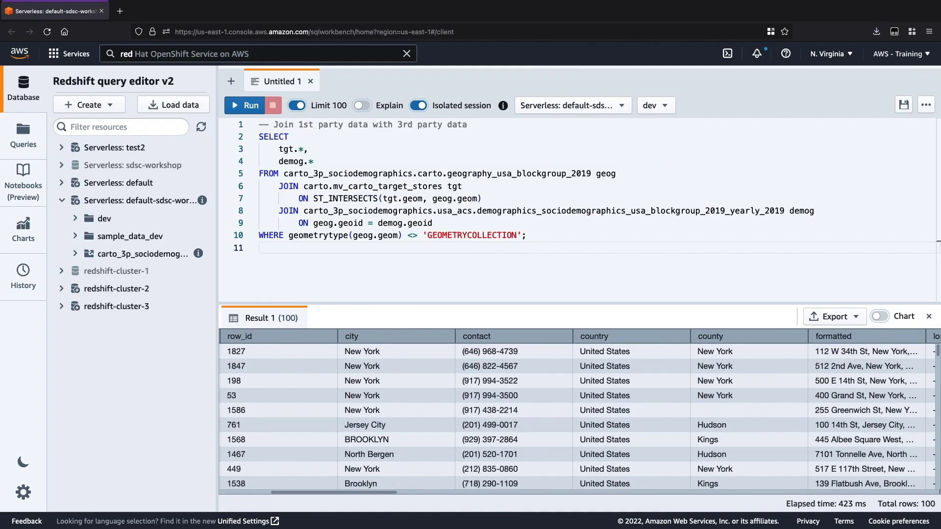
left_click(252, 110)
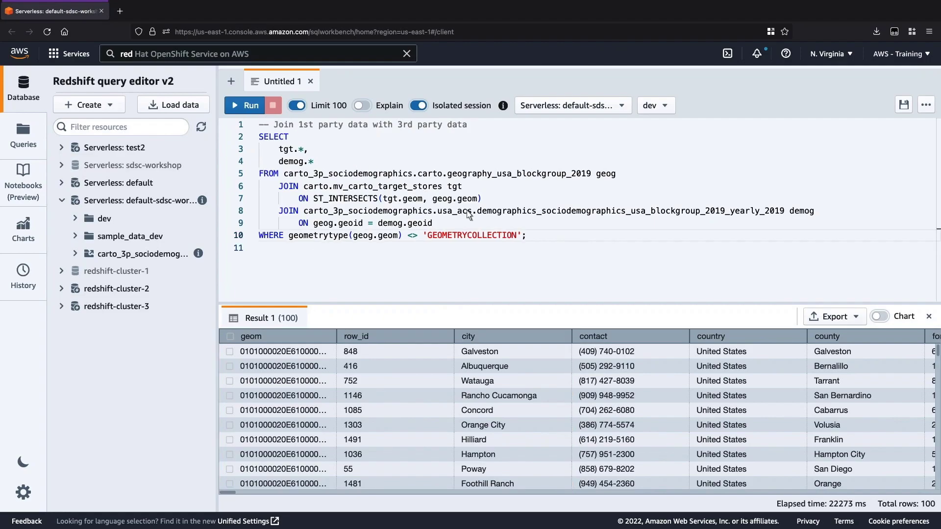
key("ctrl+a")
Step: Replace the editor contents with the pasted predict_sales_by_demographics CREATE MODEL statement
key("Delete")
type("CREATE MODEL carto.predict_sales_by_demographics FROM         (SELECT             carto.QUADBIN_FROMGEOGPOINT(tgt.geom, 17),             demog.total_pop,             demog.median_income,             demog.male_15_to_17,             demog.male_18_to_19,             demog.male_20,             demog.male_21,             demog.male_22_to_24,             demog.male_25_to_29,             demog.male_30_to_34,             demog.female_15_to_17,             demog.female_18_to_19,             demog.female_20,             demog.female_21,             demog.female_22_to_24,             demog.female_25_to_29,             demog.female_30_to_34,             tgt_avg.avg_revenue::int as yearly_sales         FROM carto.mv_target_revenue_blocks tgt_avg JOIN             carto.mv_carto_target_stores tgt ON ST_INTERSECTS(tgt.geom, tgt_avg.geom) JOIN             carto_3p_sociodemographics.carto.geography_usa_blockgroup_2019 geog             ON ST_INTERSECTS(tgt.geom, geog.geom) JOIN             carto_3p_sociodemographics.usa_acs.demographics_sociodemographics_usa_blockgroup_2019_yearly_2019 demog             ON geog.geoid = demog.geoid         WHERE geometrytype(geog.geom) <> 'GEOMETRYCOLLECTION') TARGET yearly_sales FUNCTION ml_fn_predict_sales_by_demographics IAM_ROLE default MODEL_TYPE XGBOOST PROBLEM_TYPE REGRESSION OBJECTIVE 'MSE' SETTINGS ( S3_BUCKET 'sfk-redshift-ml', MAX_RUNTIME 3600);")
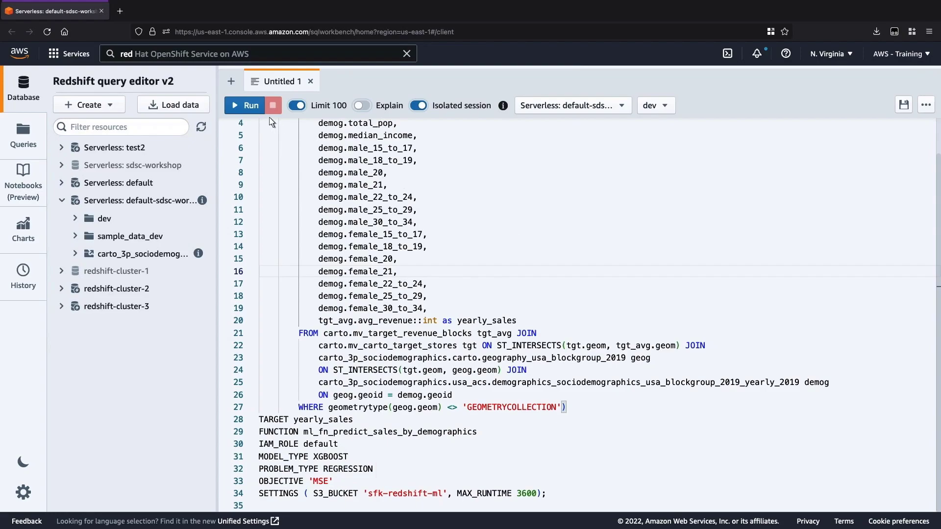
Step: Run the CREATE MODEL statement and sign in to CARTO
left_click(252, 110)
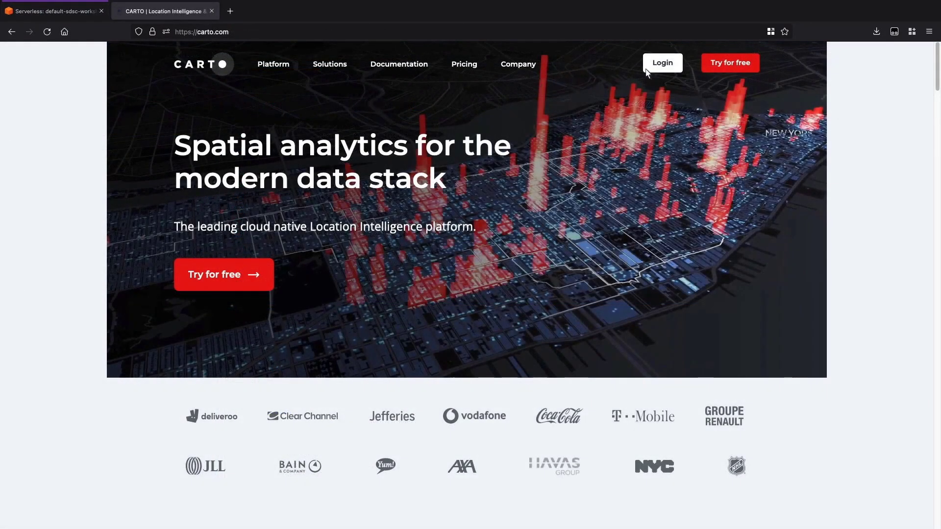
left_click(660, 67)
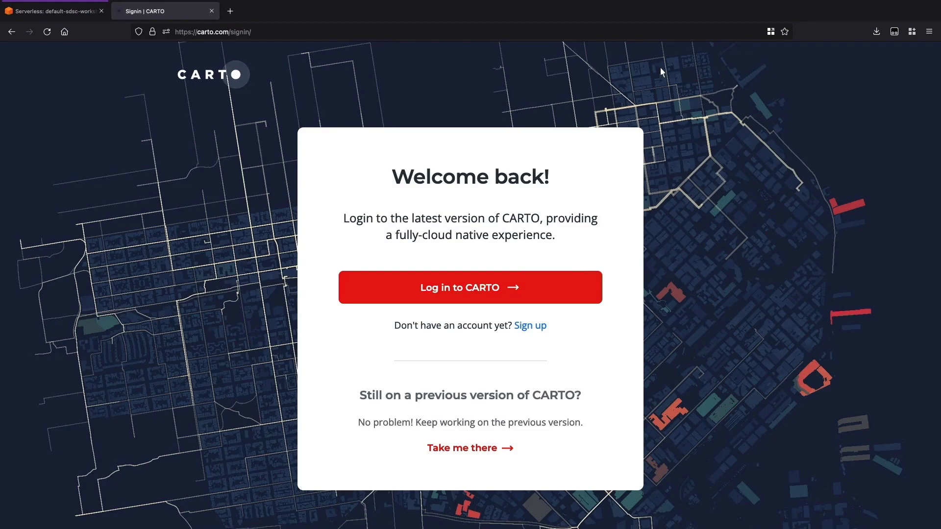
left_click(476, 290)
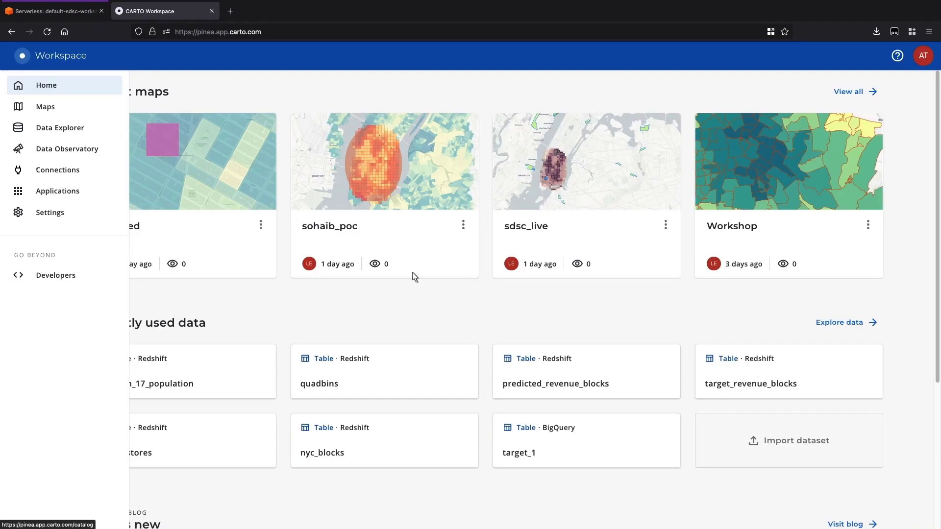
Step: Create and test a Redshift connection named redshift-serverless-workgroup-1
left_click(75, 171)
left_click(818, 98)
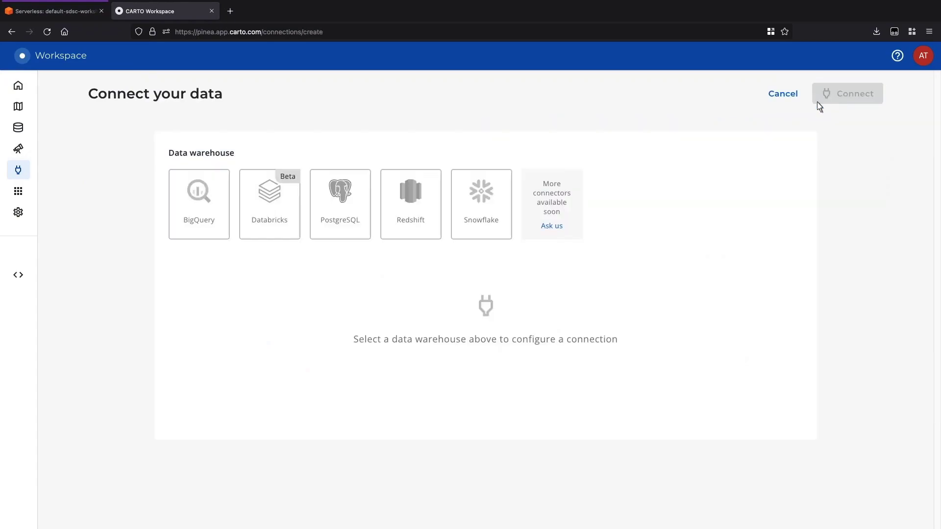
left_click(414, 226)
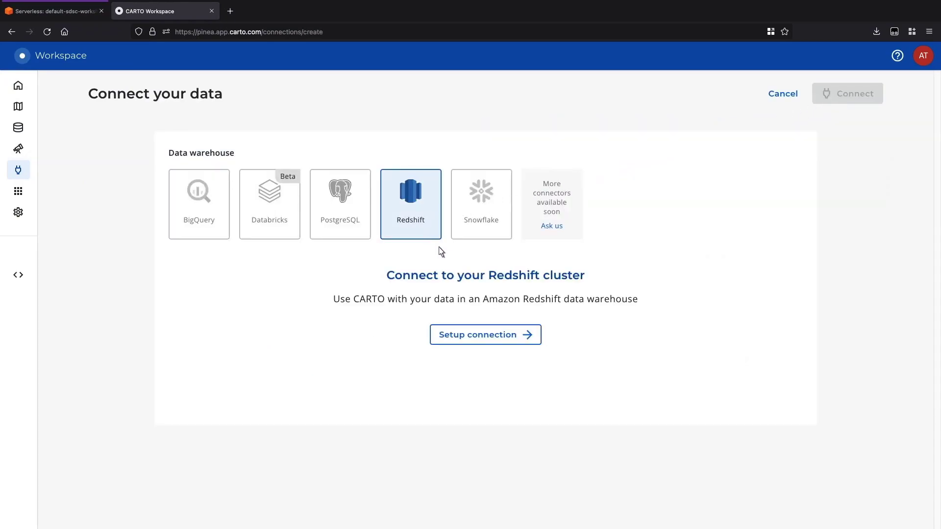
left_click(534, 337)
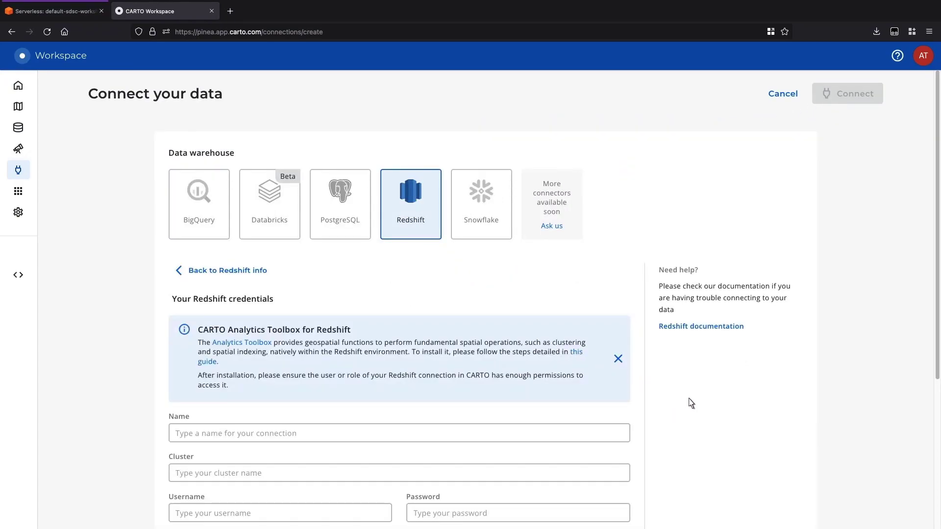
scroll(936, 500, "down", 3)
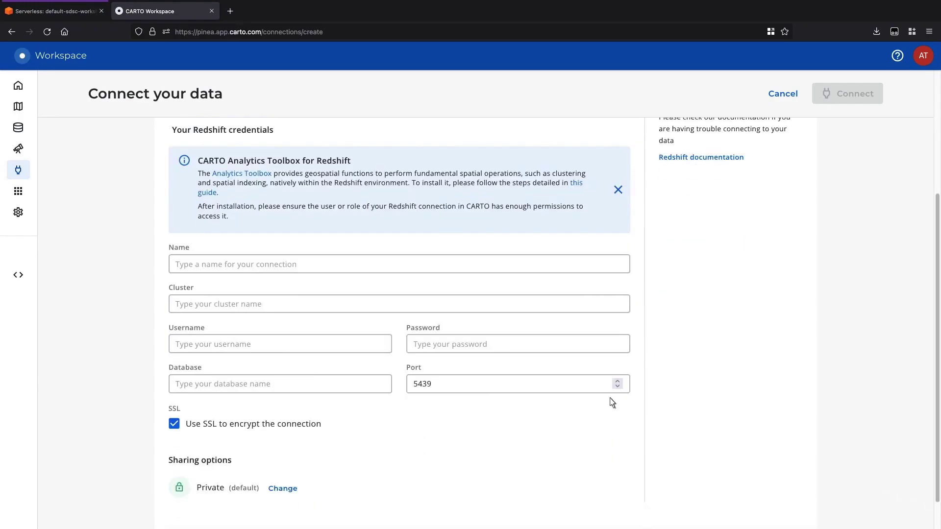
left_click(180, 268)
type("redshift-server")
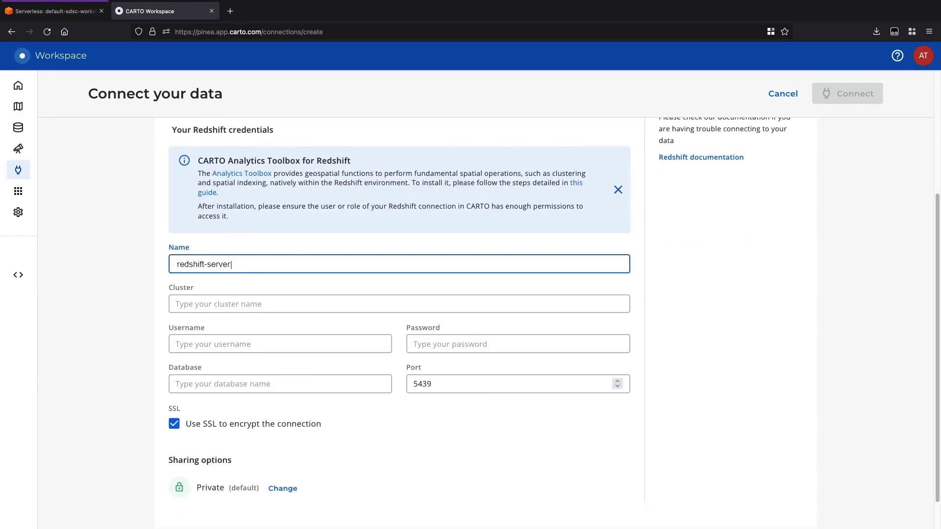
type("less-workgroup-1")
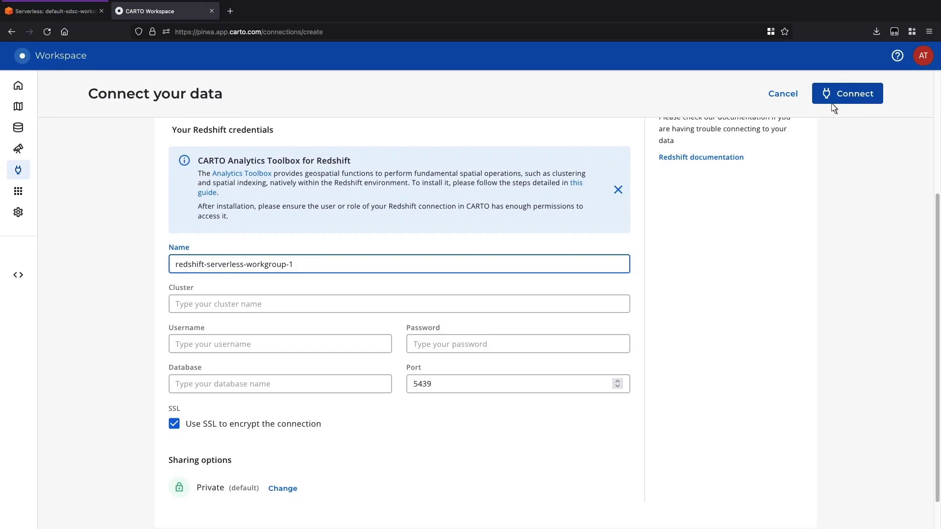
left_click(853, 99)
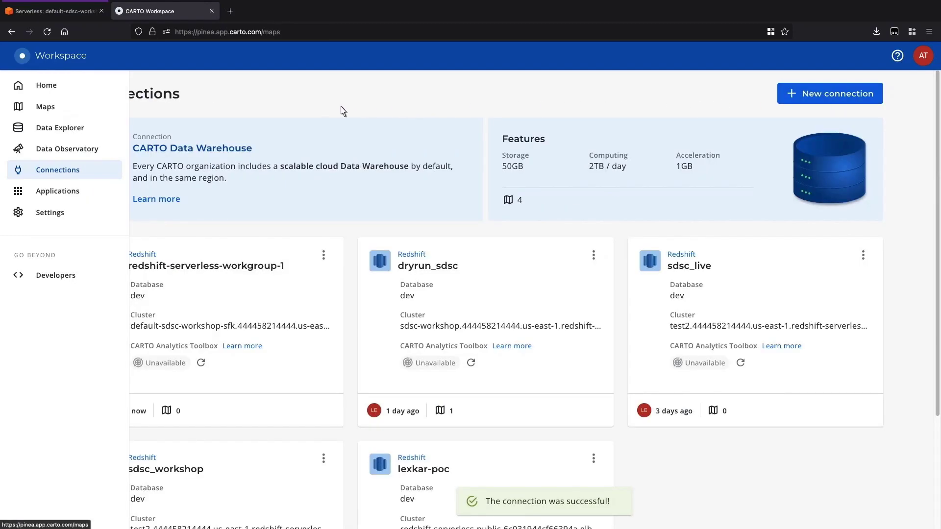
Step: Start a new map with the dev mv_carto_target_stores table as its first layer
left_click(50, 115)
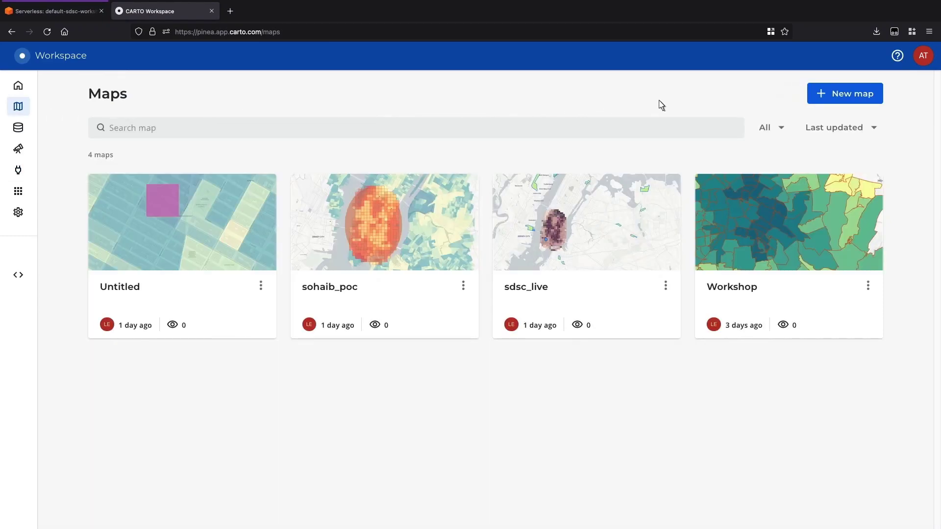
left_click(849, 98)
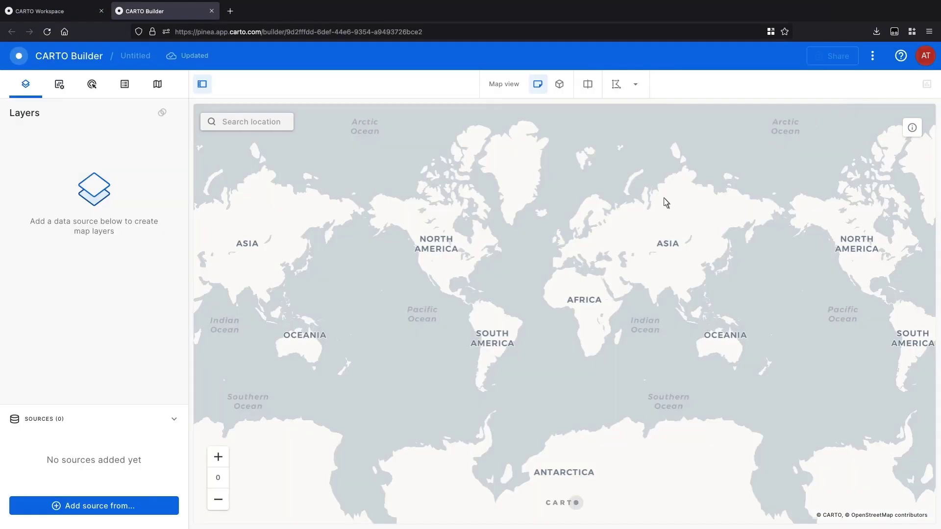
left_click(95, 507)
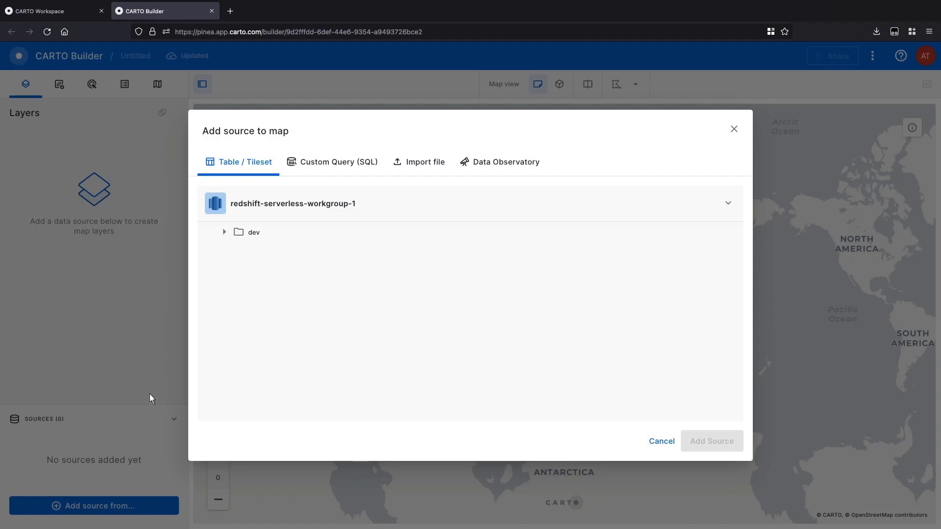
left_click(225, 233)
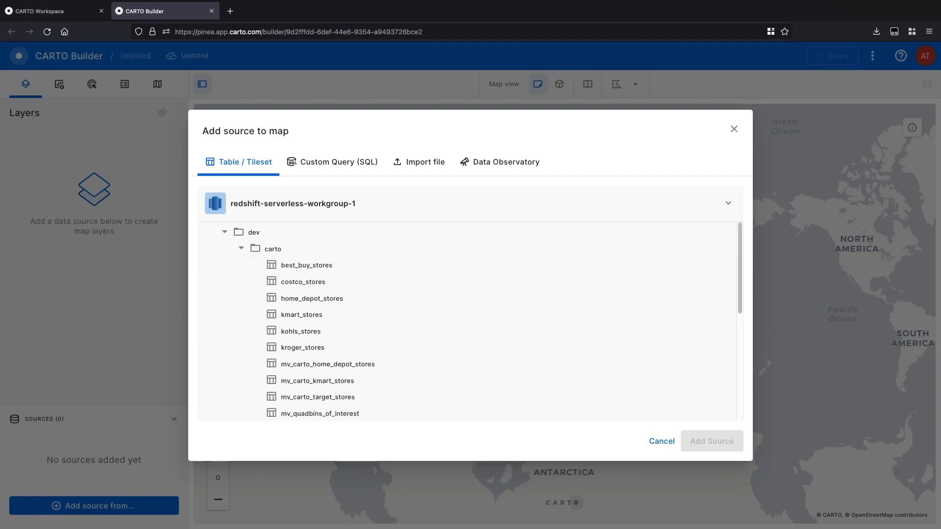
left_click(301, 398)
left_click(696, 447)
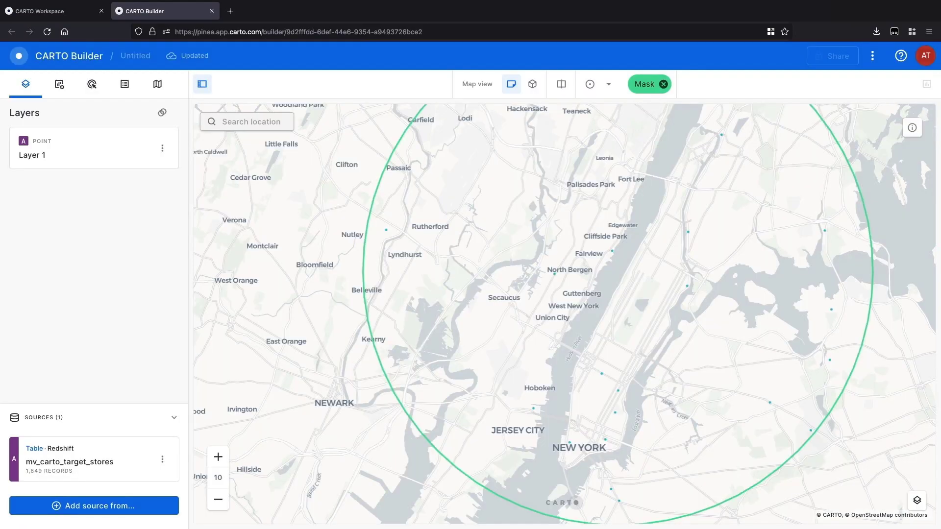
Step: Add a custom SQL block-group layer coloured by Total_pop, placed below the Target stores
left_click(126, 506)
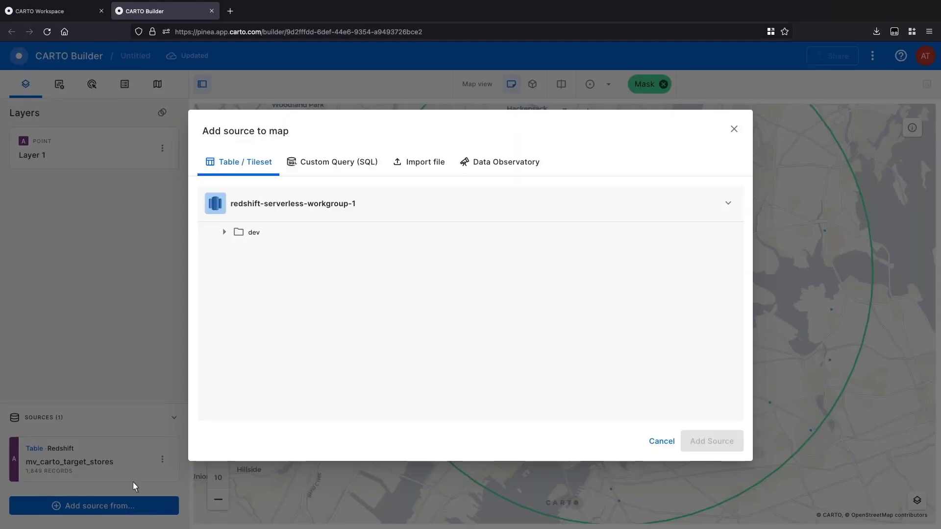
left_click(310, 166)
left_click(699, 447)
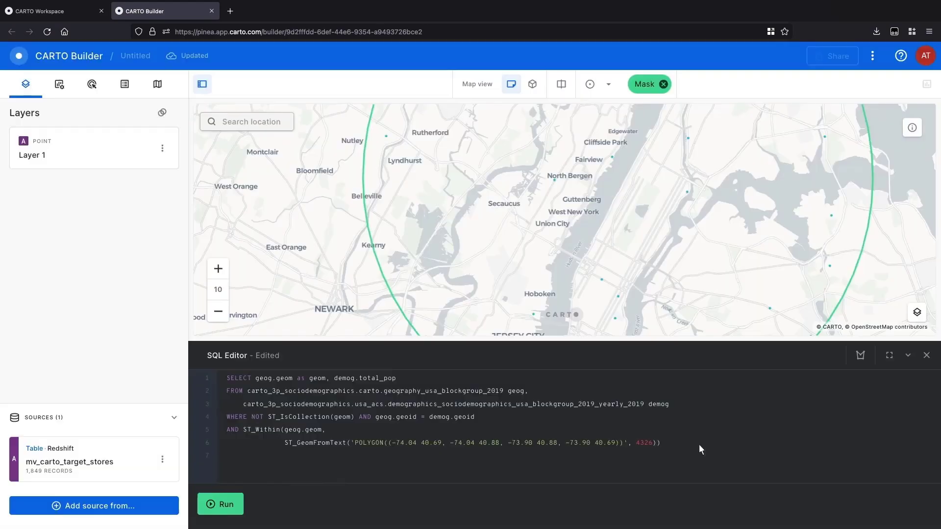
left_click(229, 505)
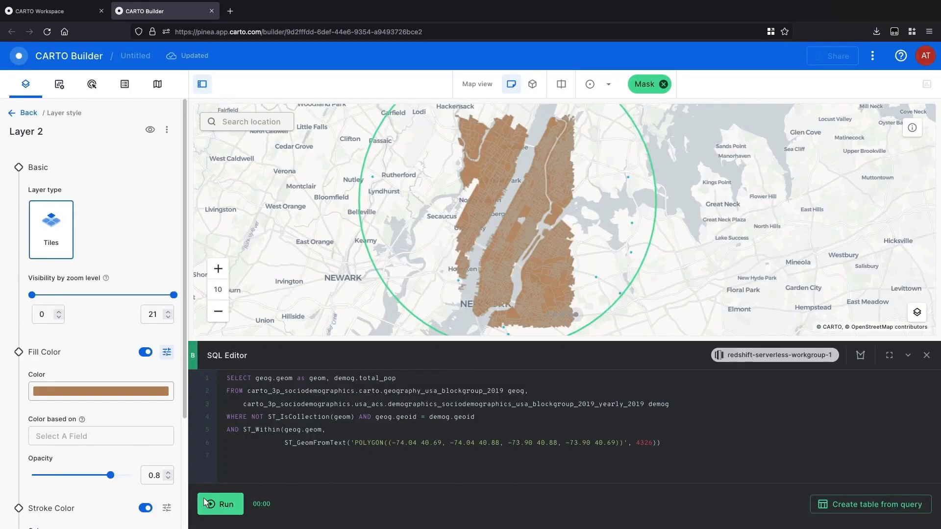
left_click(38, 442)
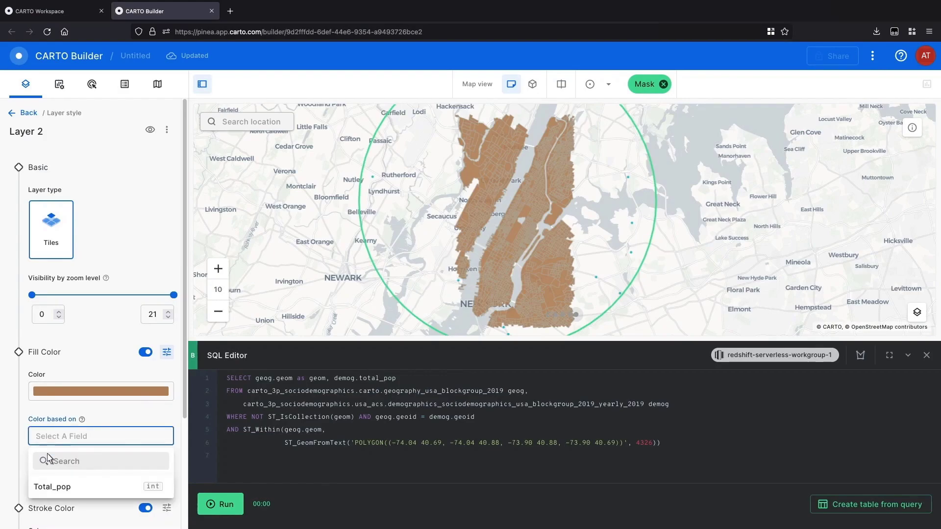
left_click(72, 490)
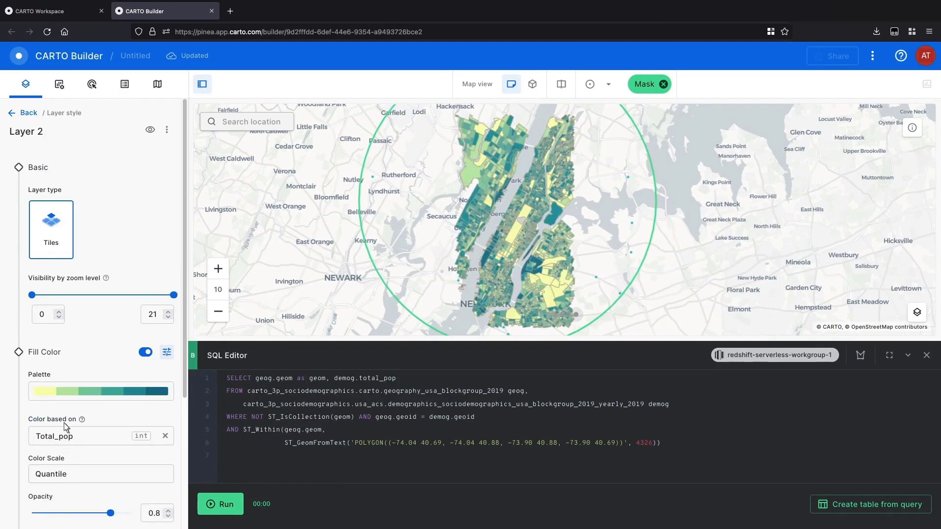
left_click(28, 113)
left_click_drag(36, 149, 44, 206)
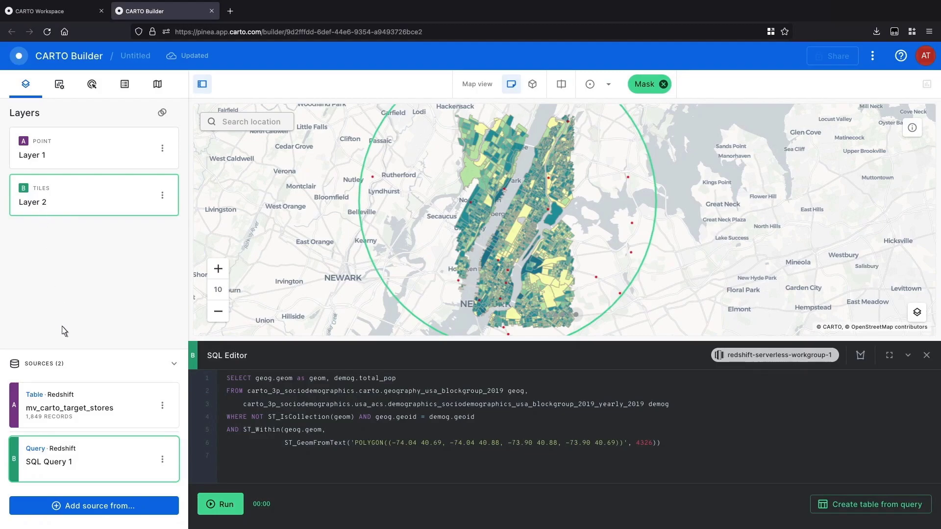
Step: Add a custom SQL source running the predicted-sales quadbin query as Layer 3
left_click(95, 507)
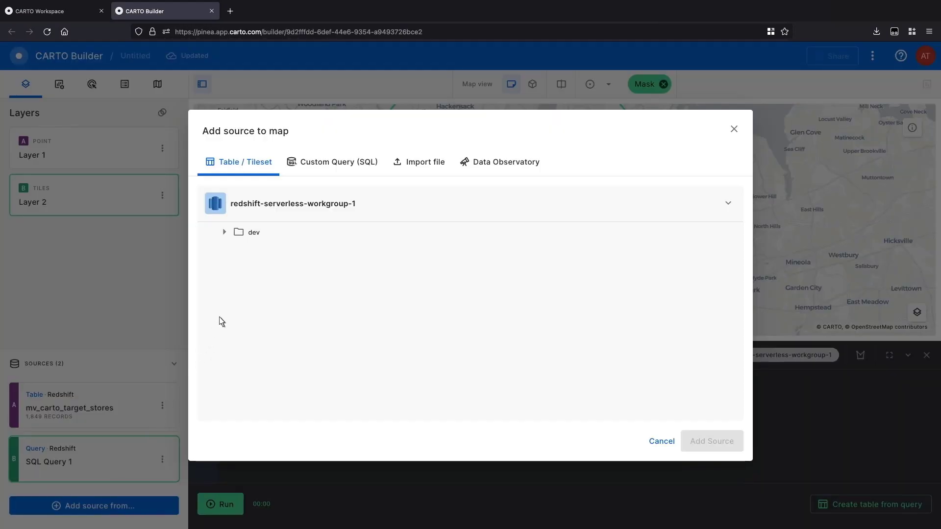
left_click(320, 169)
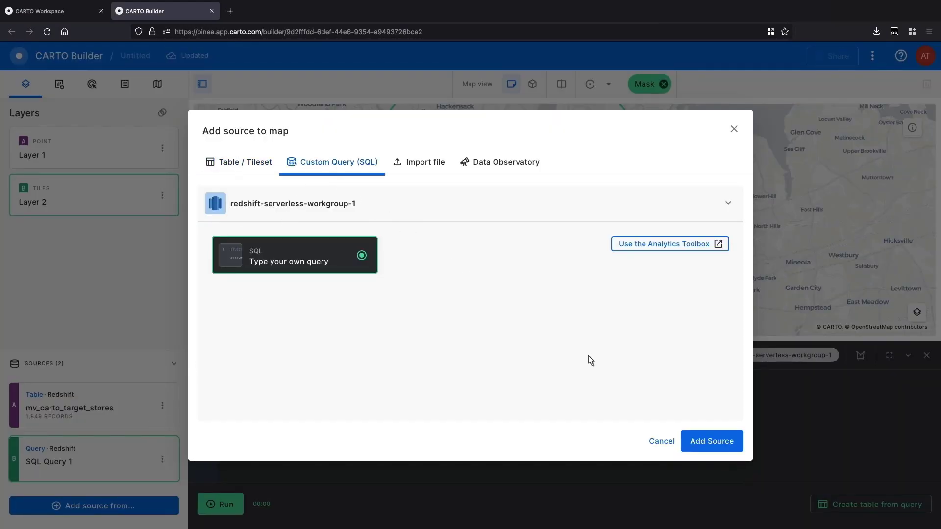
left_click(711, 443)
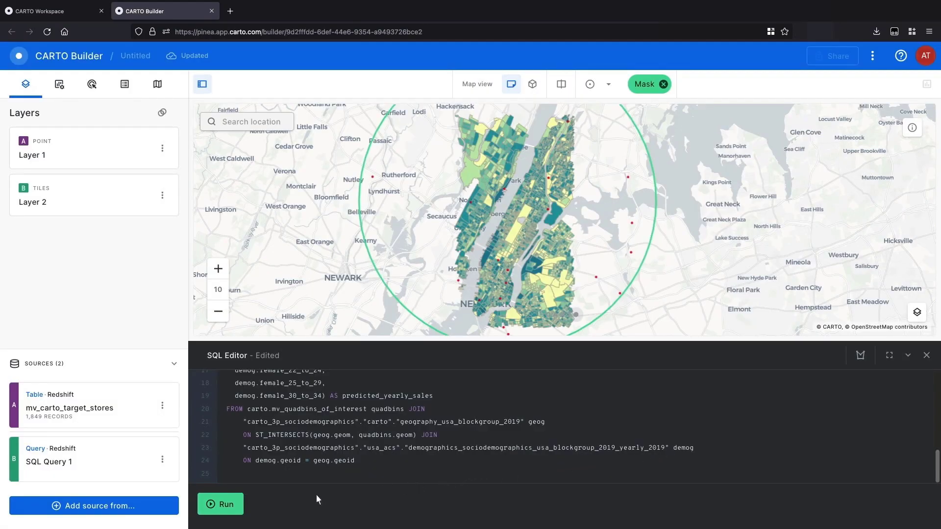
left_click(226, 504)
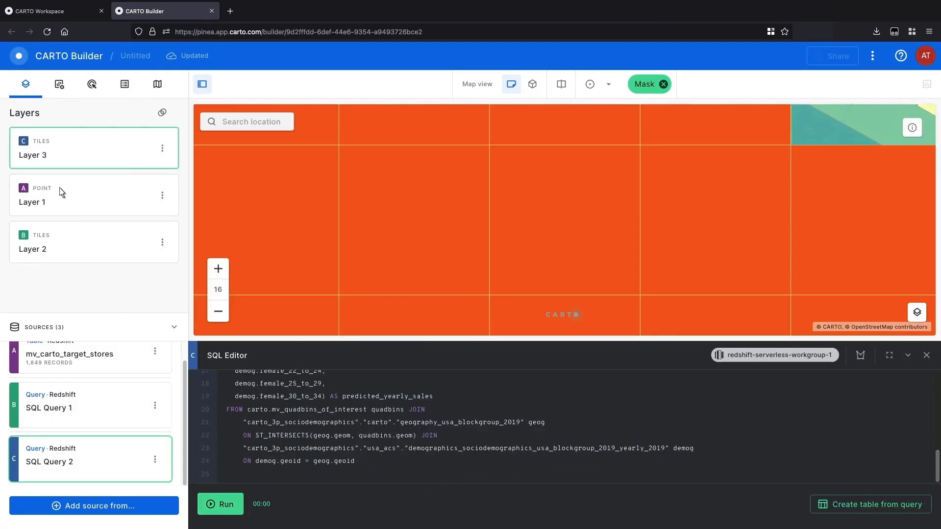
Step: Colour Layer 3 by Predicted_yearly_sales and zoom out to show the whole grid
left_click(44, 158)
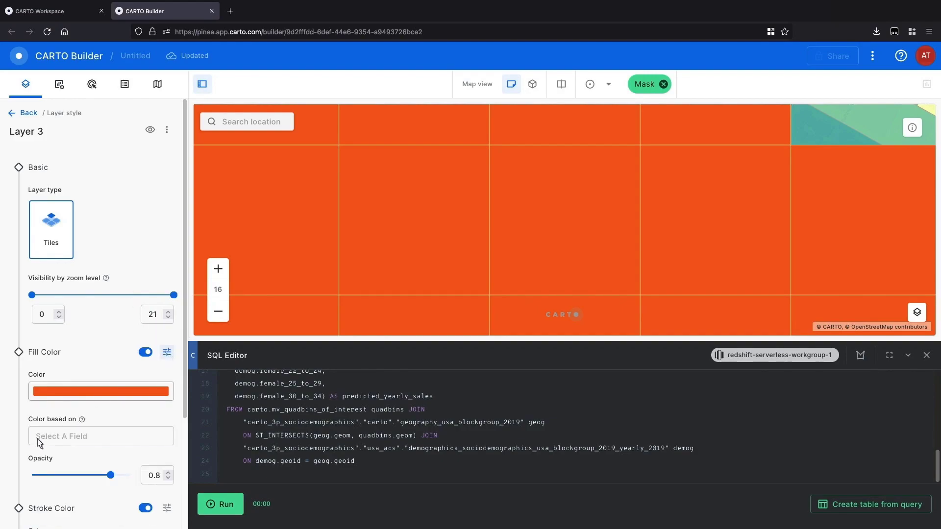
left_click(43, 438)
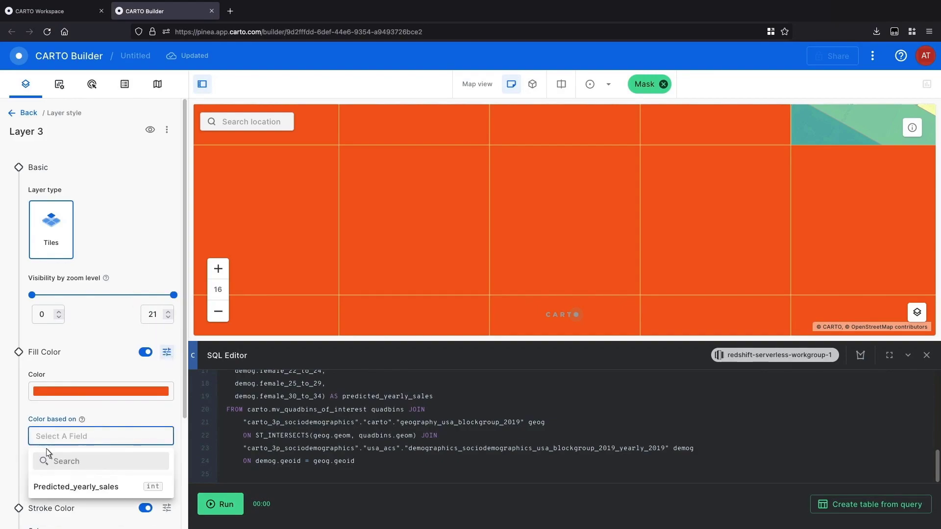
left_click(78, 487)
left_click(218, 314)
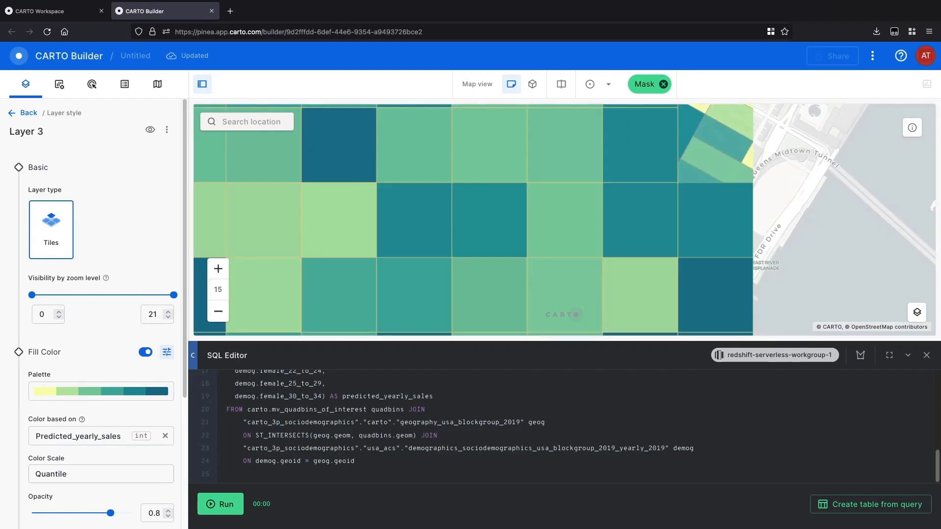
left_click(218, 311)
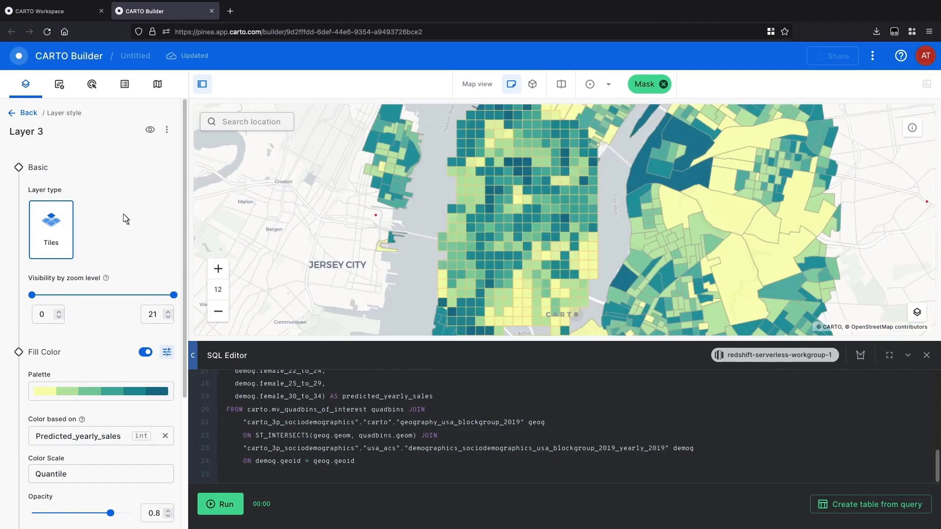
left_click(29, 114)
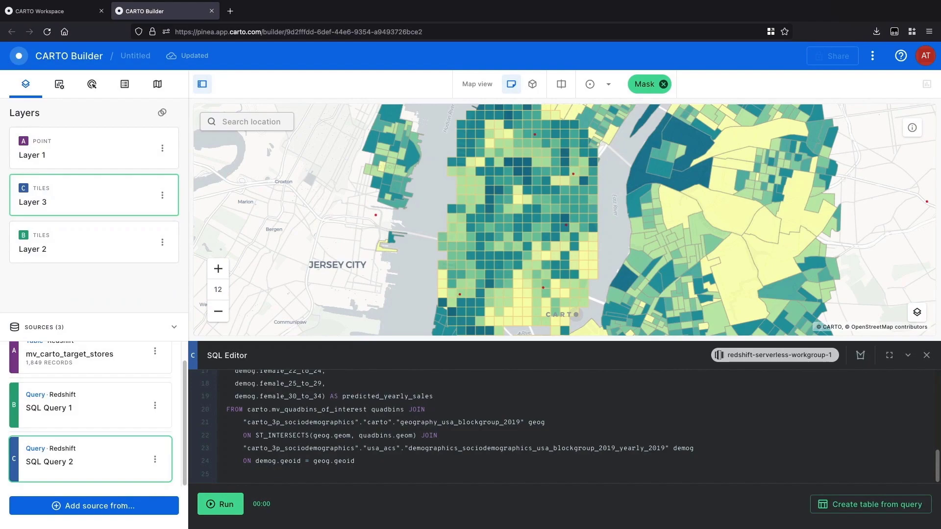
Step: Add the dev mv_carto_kmart_stores table as a map layer
left_click(97, 507)
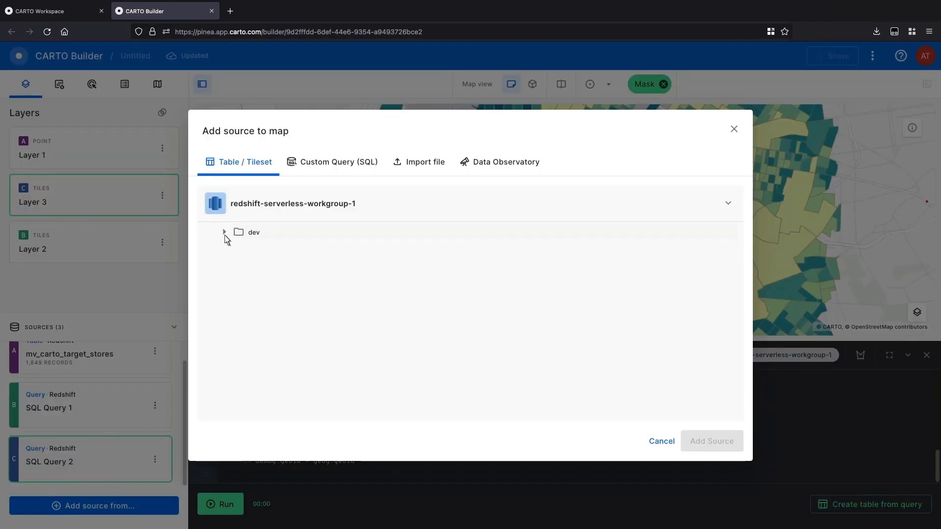
left_click(225, 233)
left_click(344, 383)
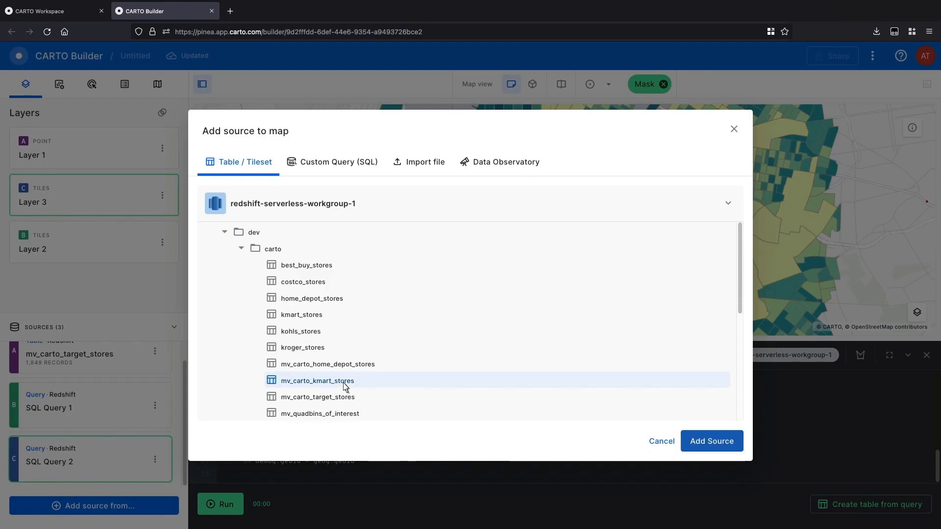
left_click(705, 442)
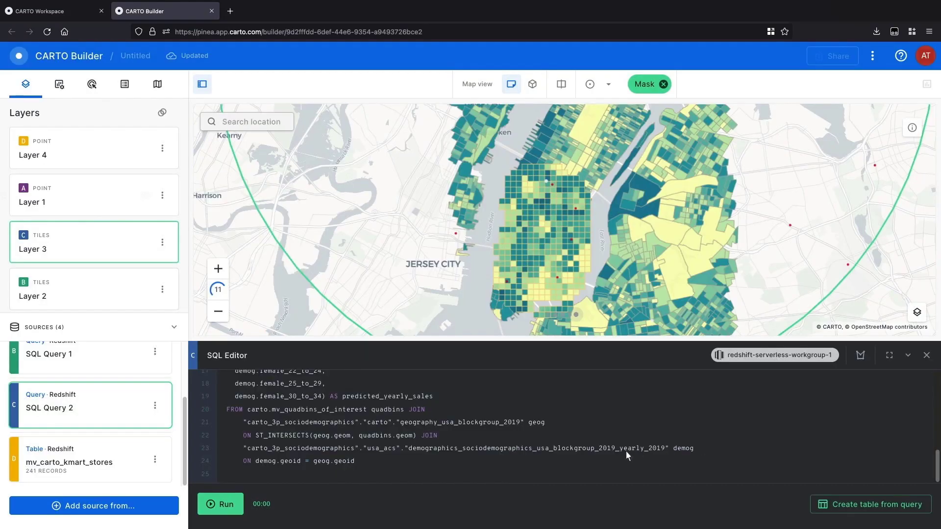
Step: Add the dev mv_carto_home_depot_stores table as a map layer
left_click(129, 511)
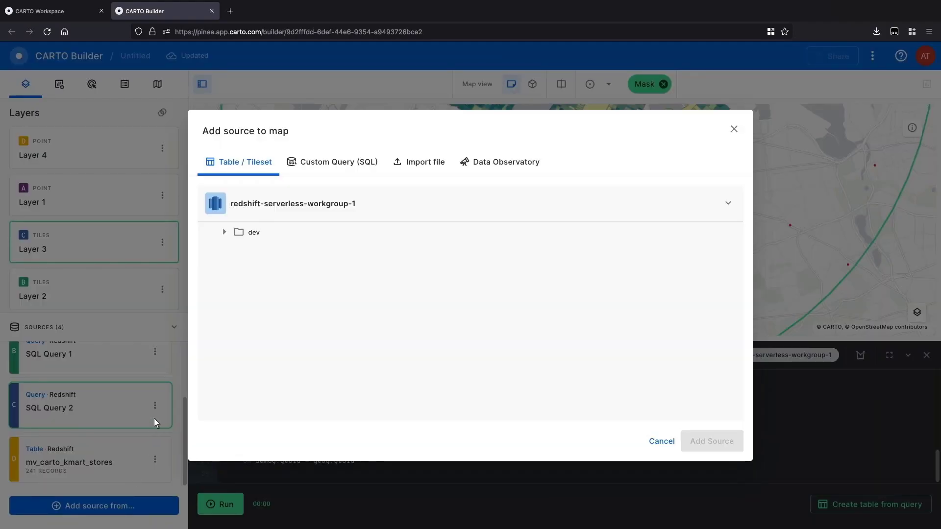
left_click(225, 234)
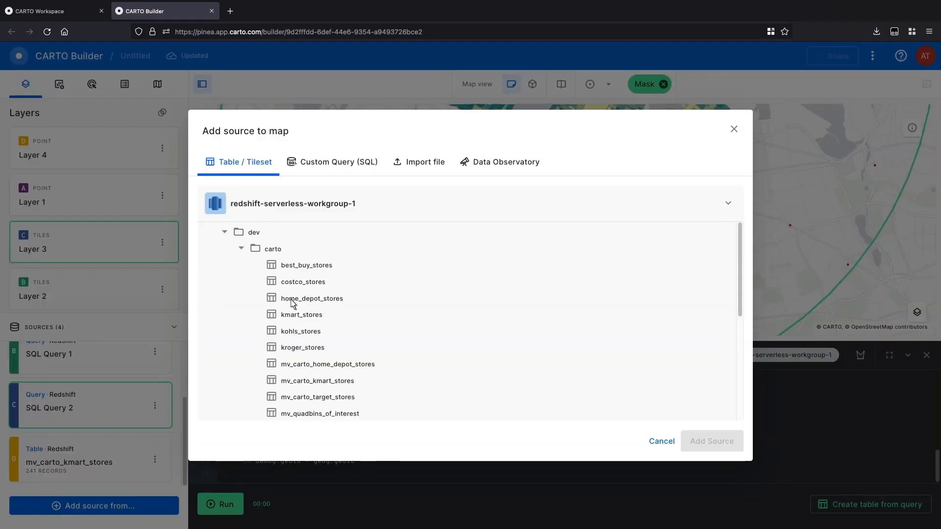
left_click(359, 365)
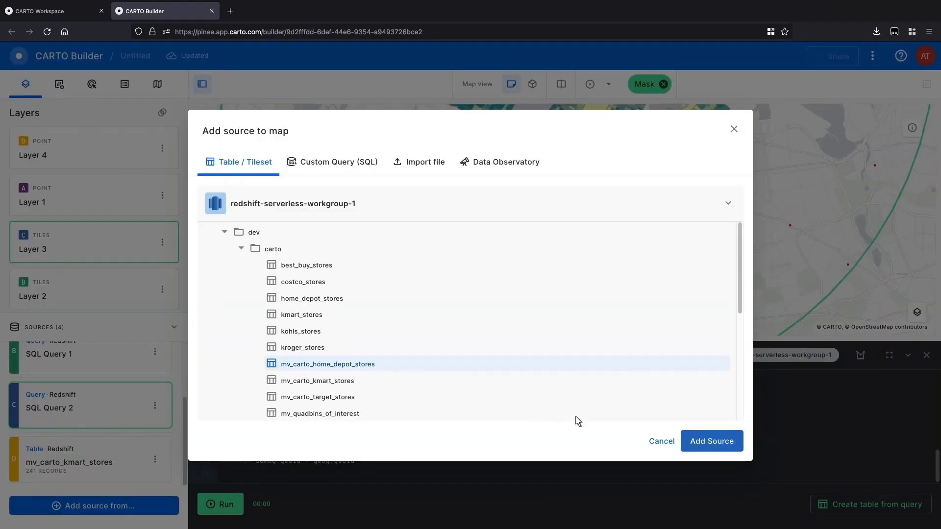
left_click(699, 443)
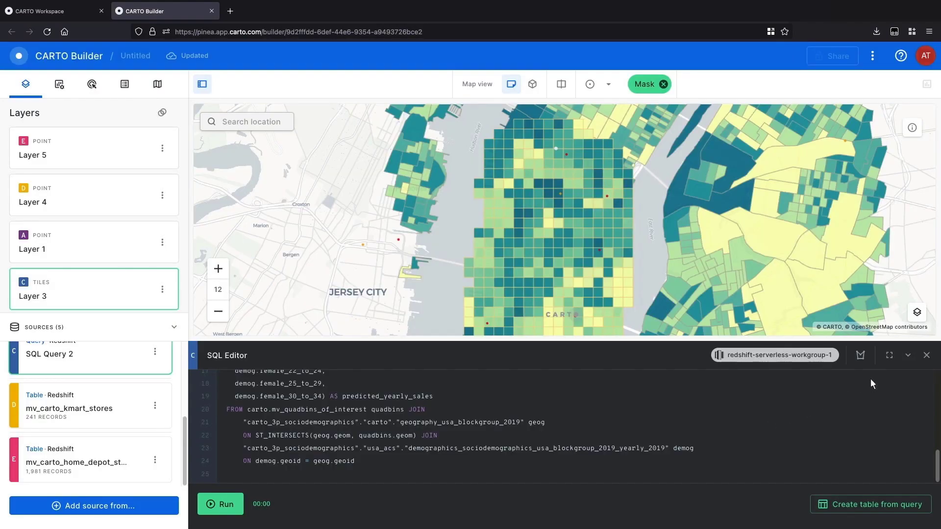
Step: Close the SQL editor panel and toggle Layer 3's visibility off and back on
left_click(926, 356)
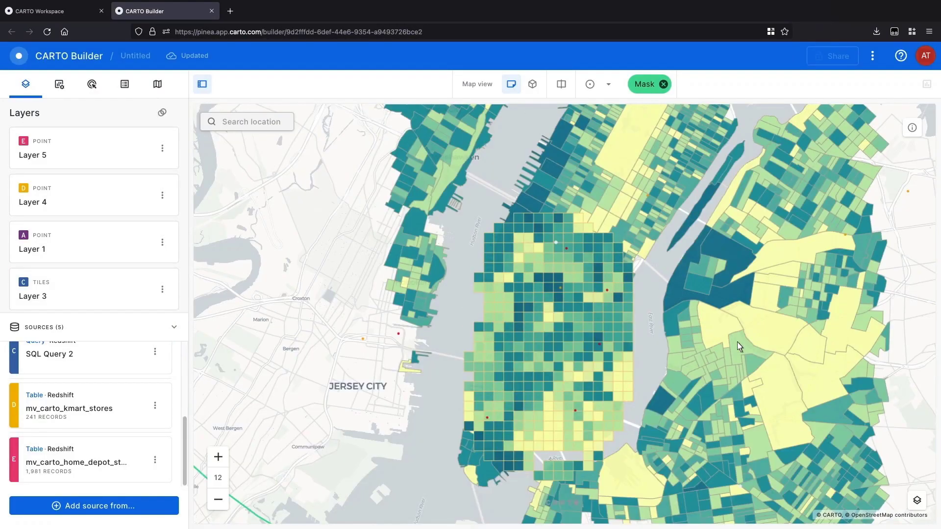
left_click(148, 292)
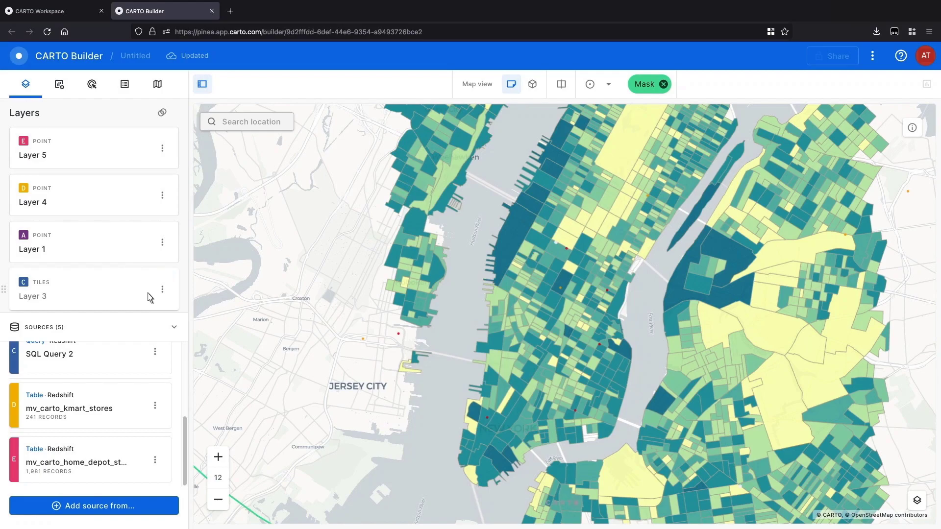
left_click(146, 296)
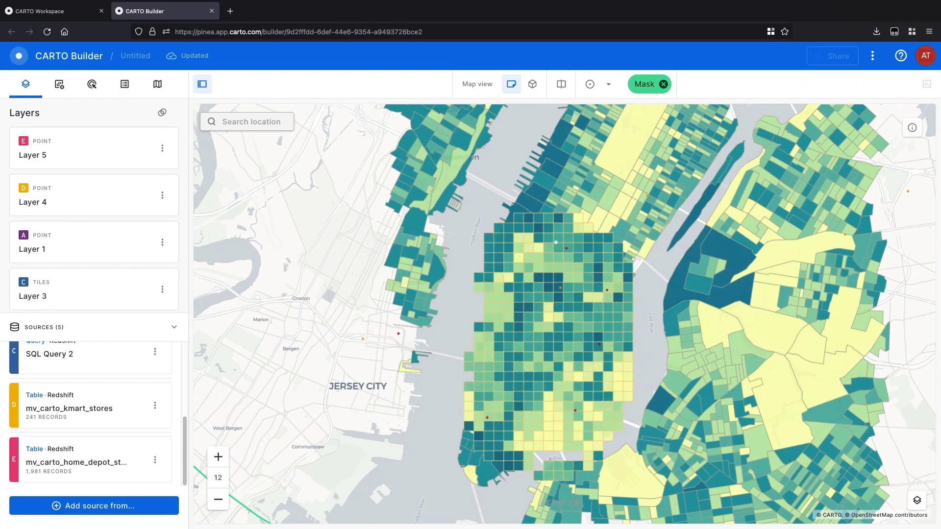